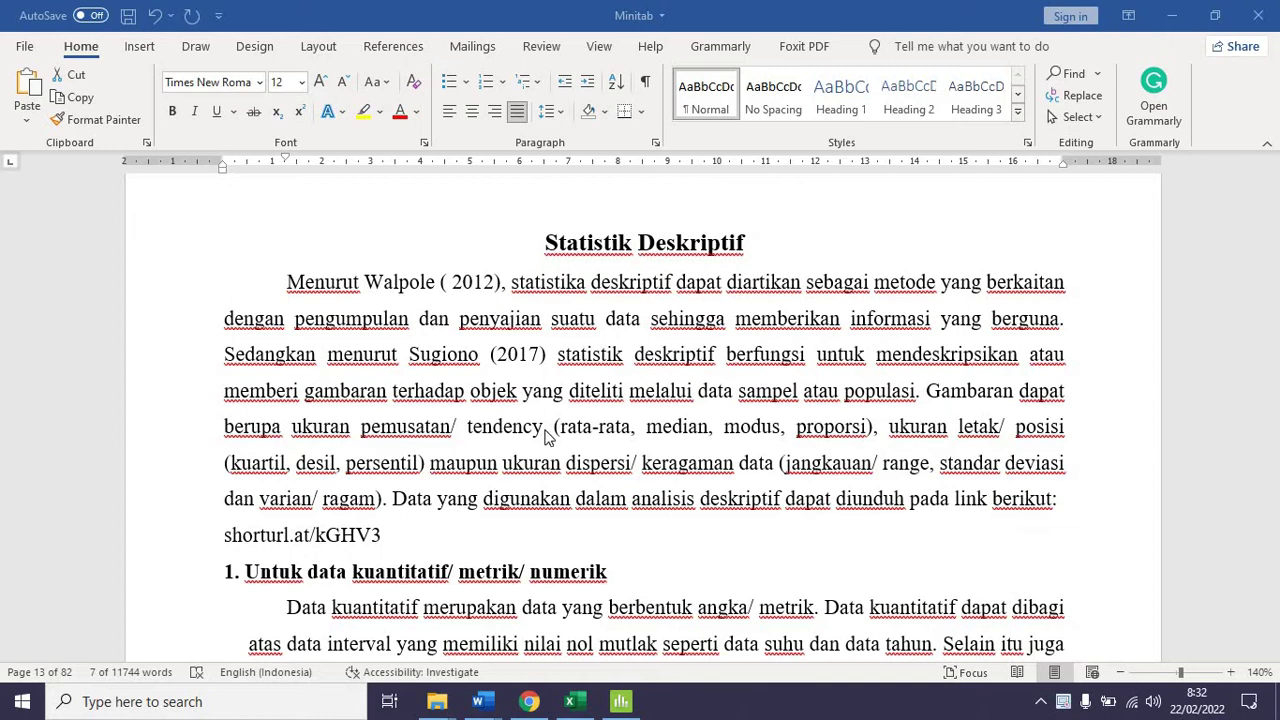
- Read the document's section on descriptive statistics for quantitative data, including the Minitab procedure, and switch to Minitab
scroll(545, 437, down, 3)
scroll(413, 437, down, 2)
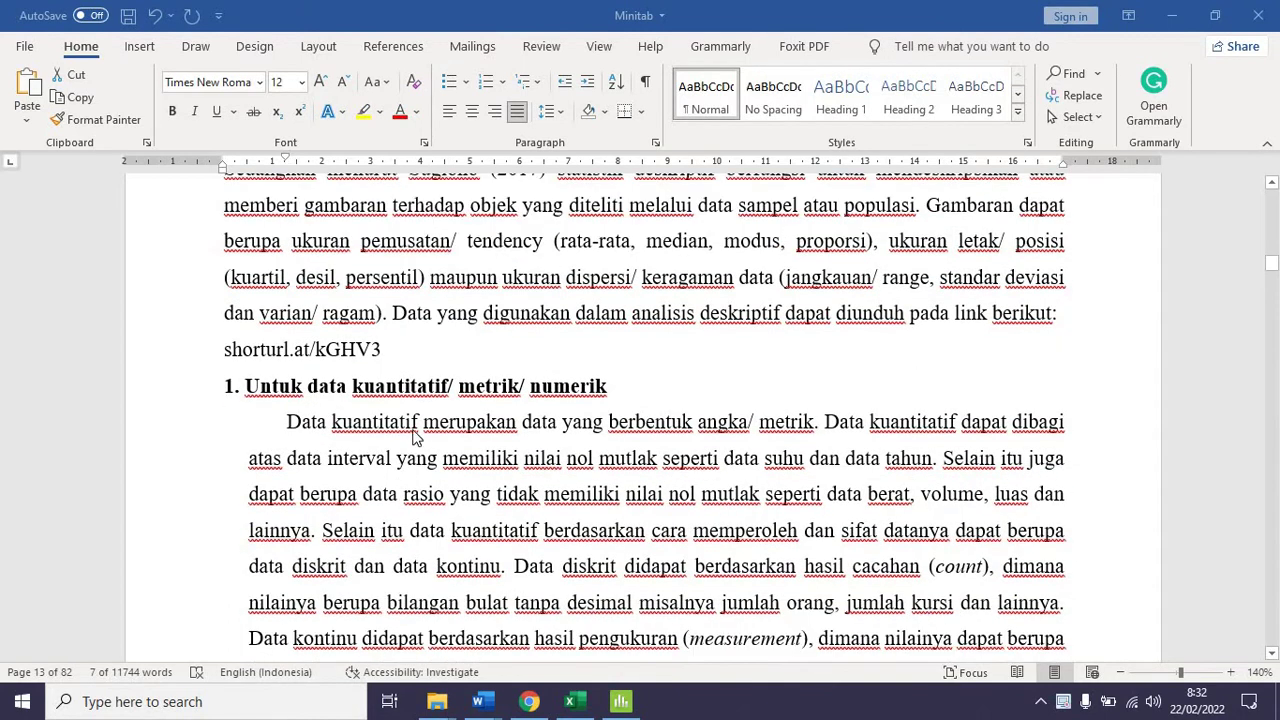
scroll(465, 420, down, 1)
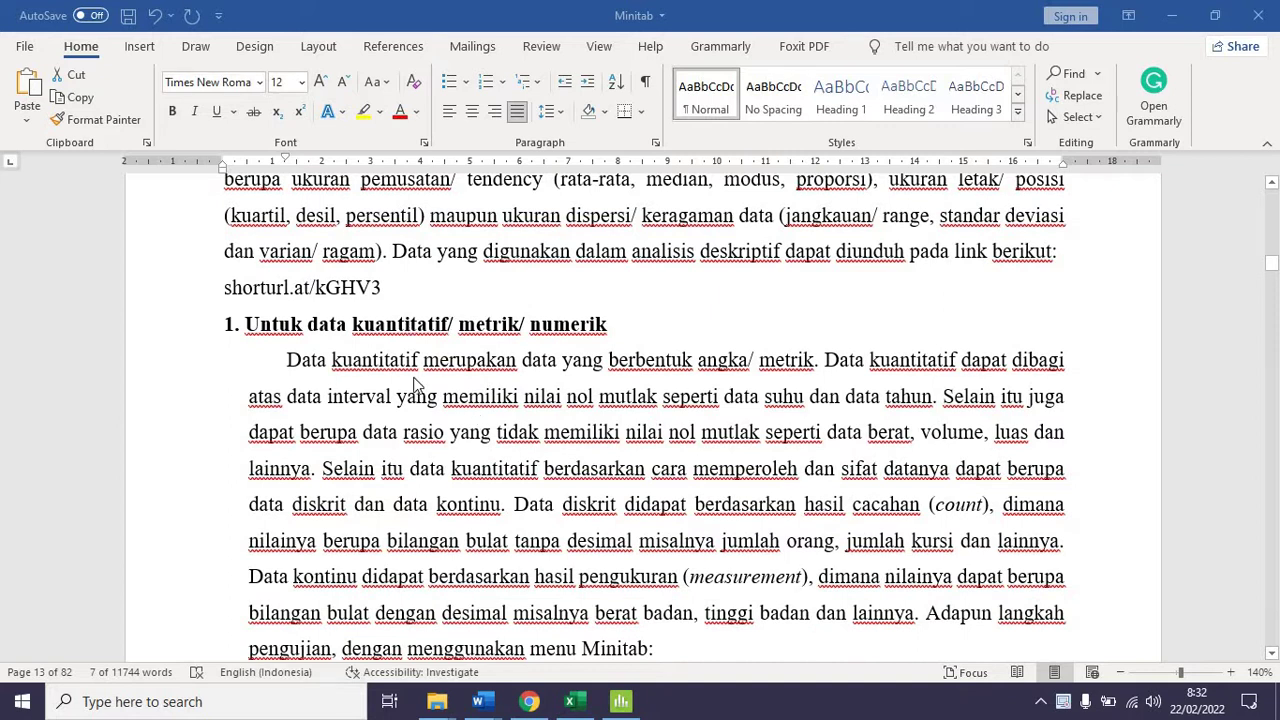
scroll(420, 385, down, 3)
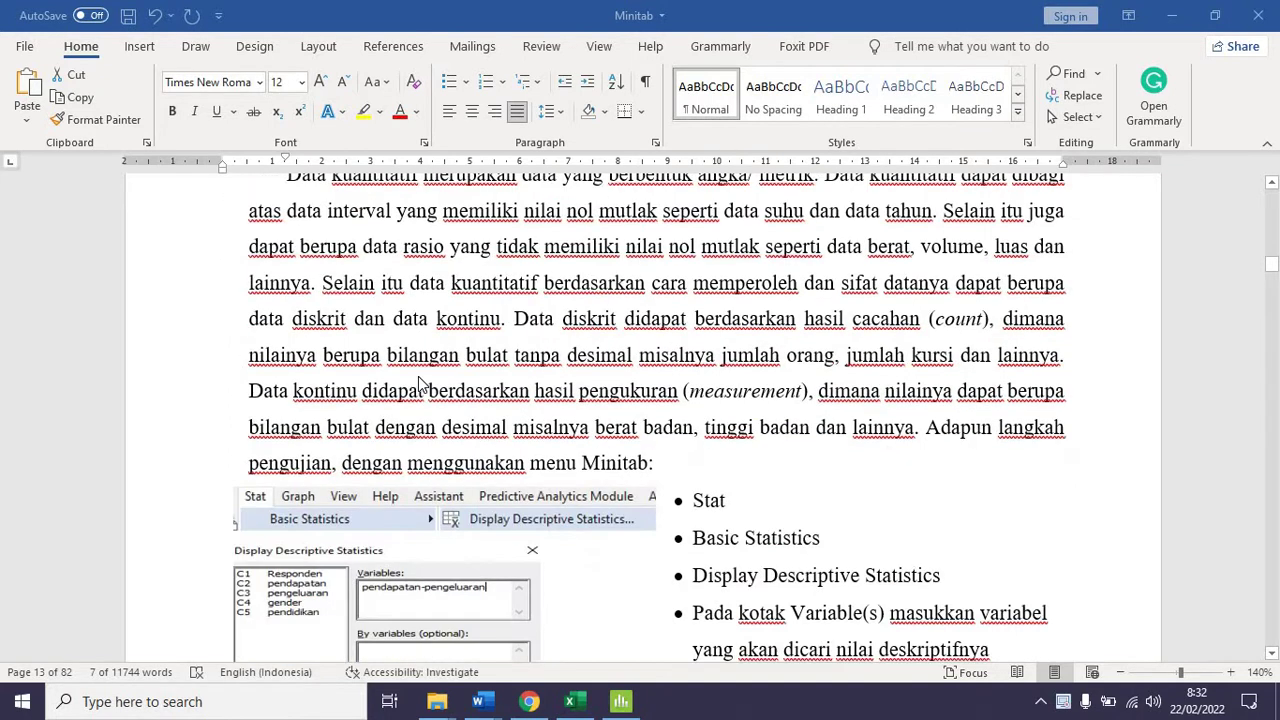
mouse_move(621, 703)
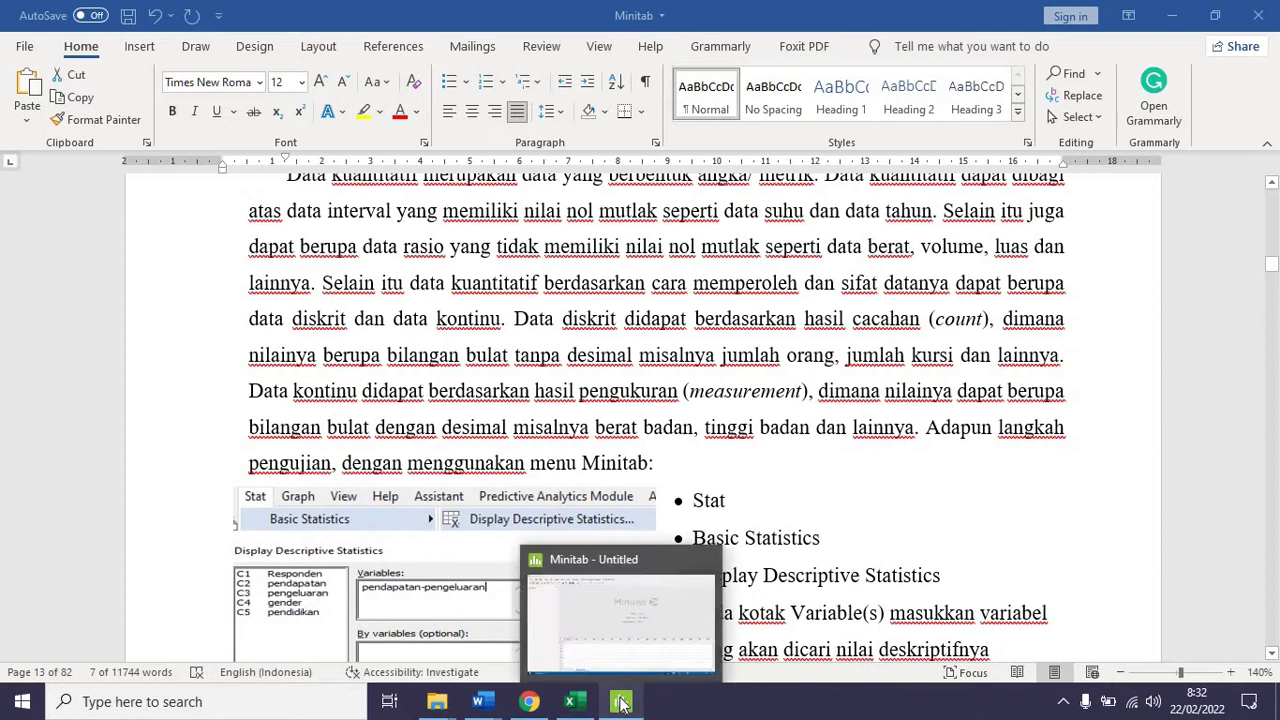
click(584, 610)
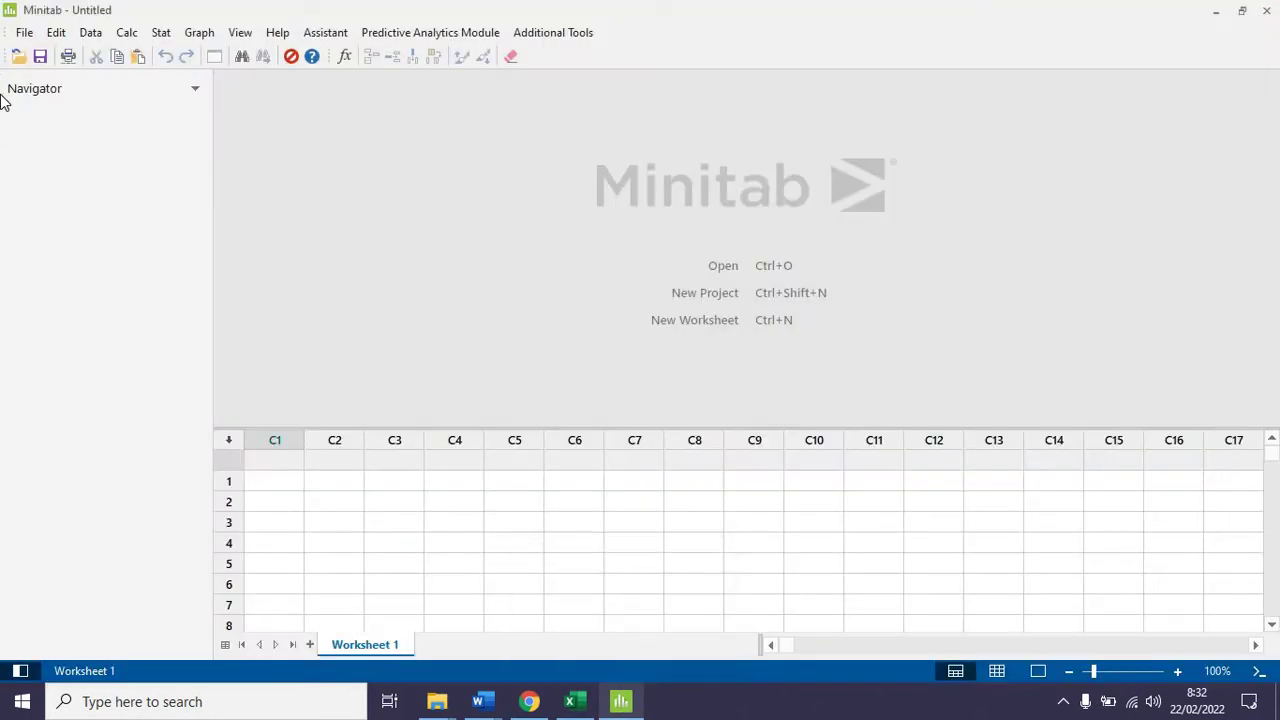
- Start opening a Minitab file and search Local Disk (D:) for "spss"
click(24, 33)
click(55, 84)
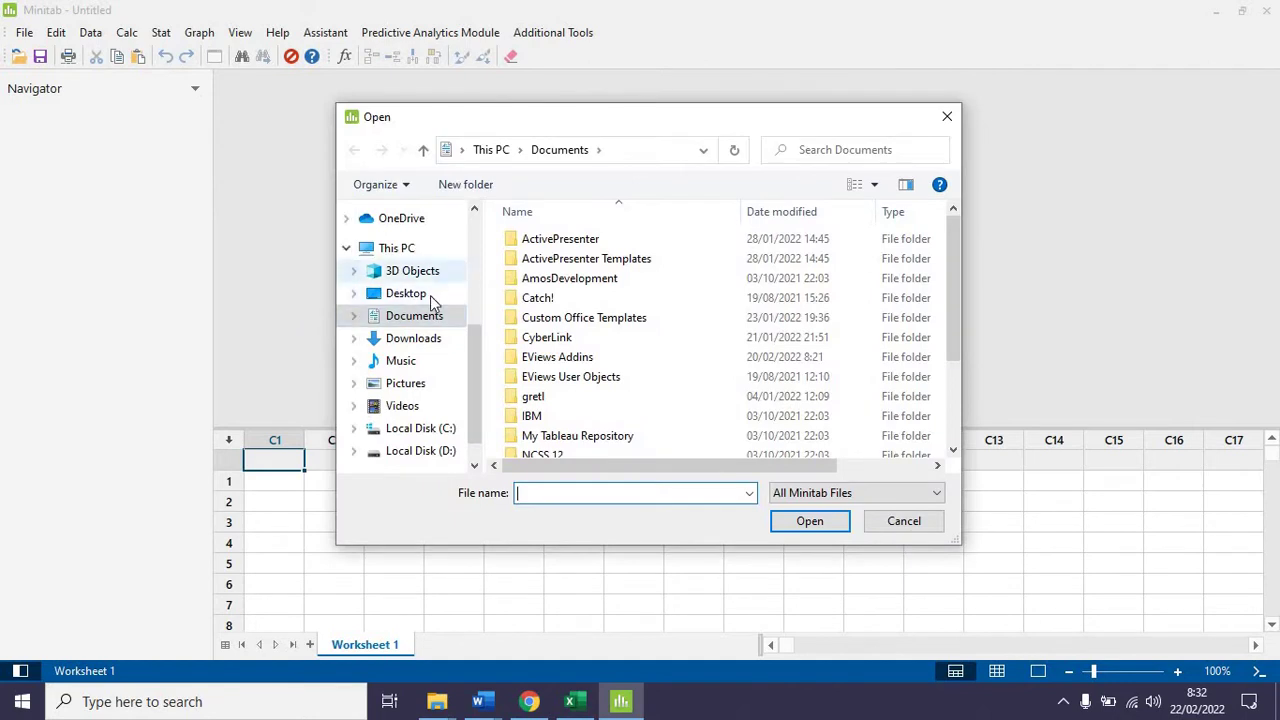
click(410, 294)
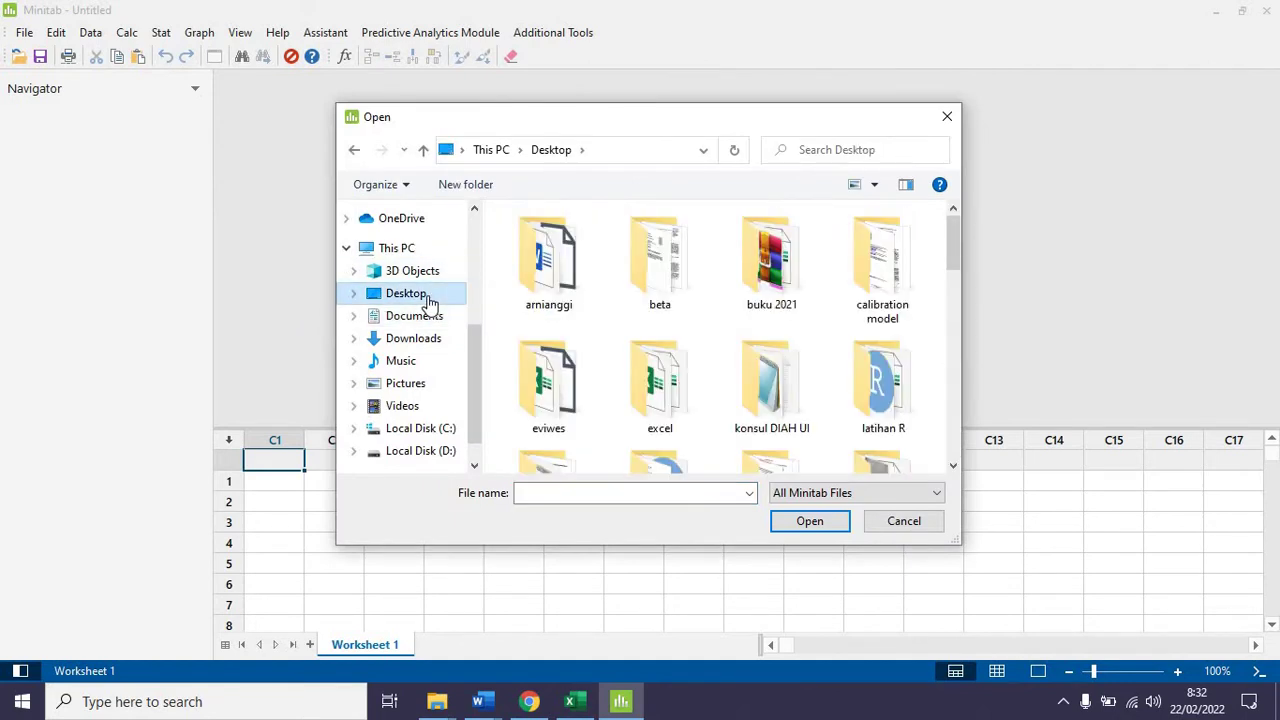
click(421, 451)
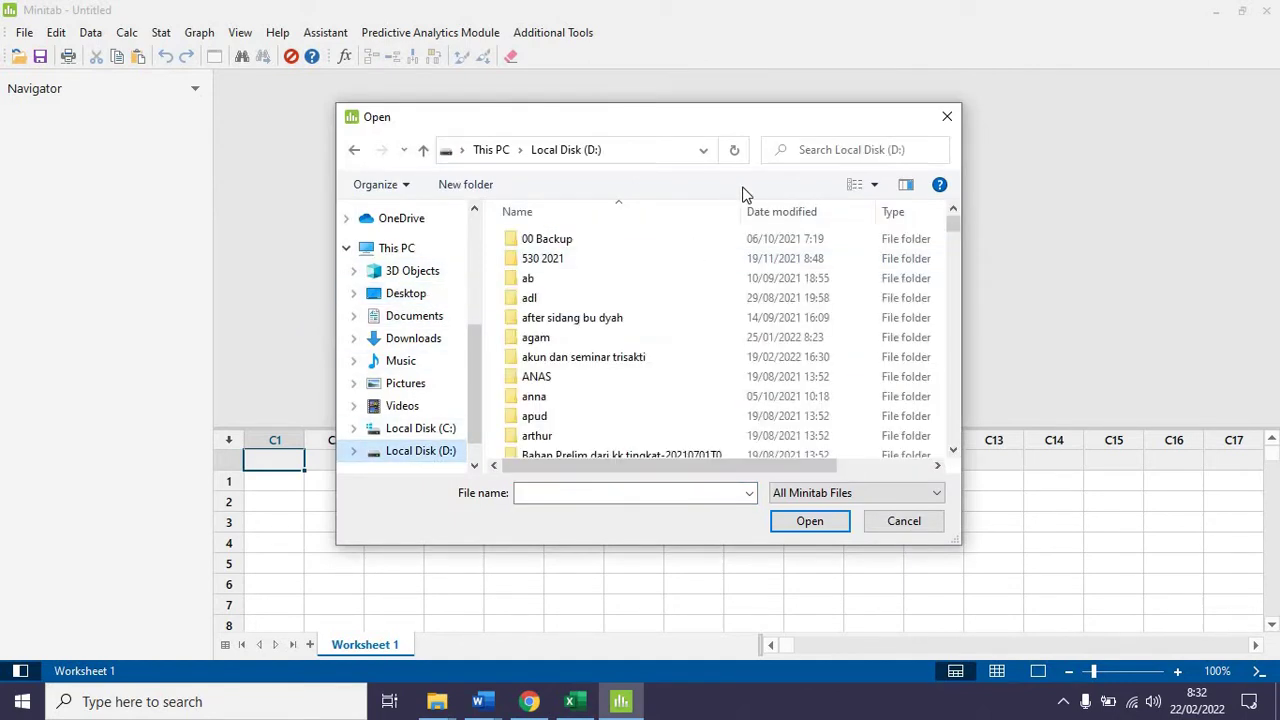
click(813, 147)
text(s)
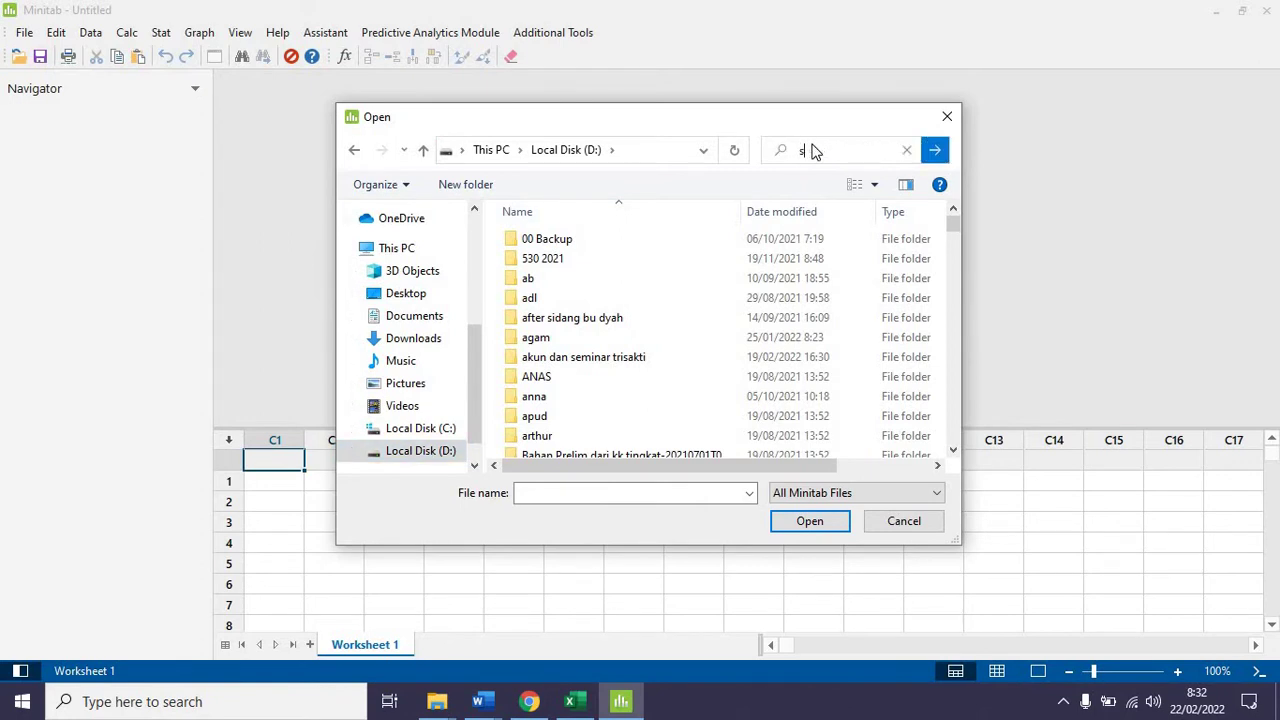
text(pps)
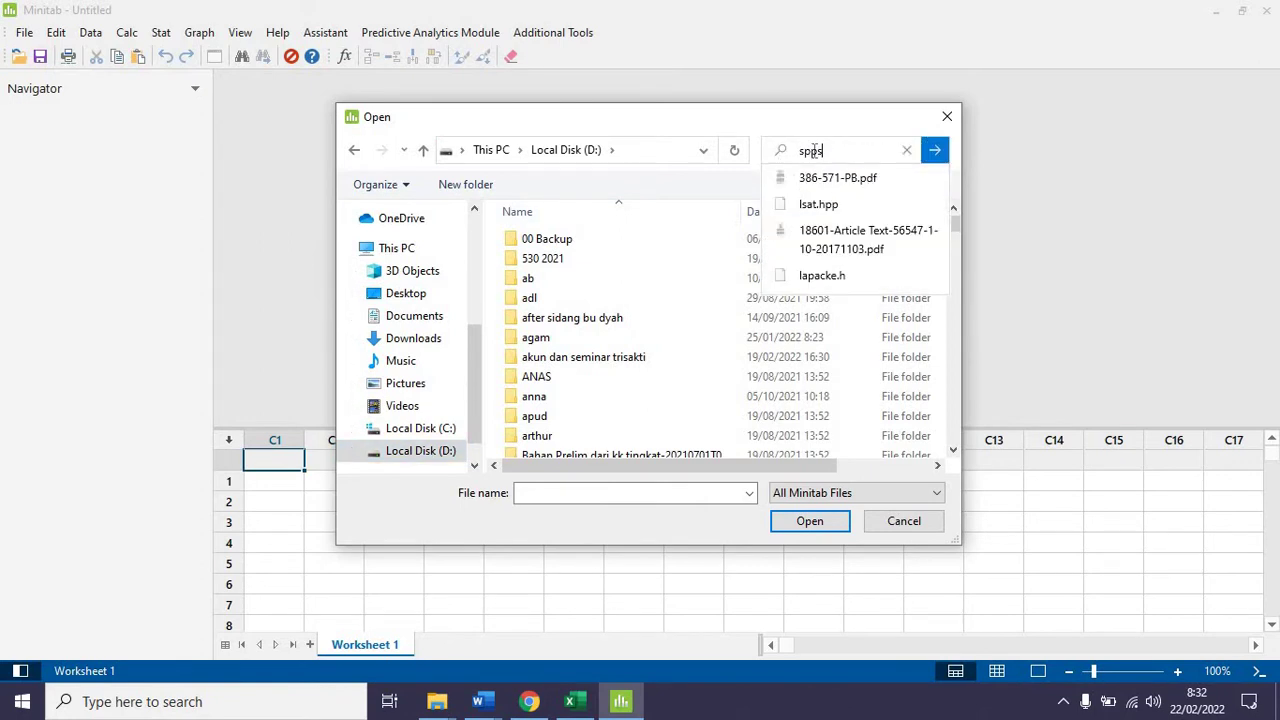
key(Return)
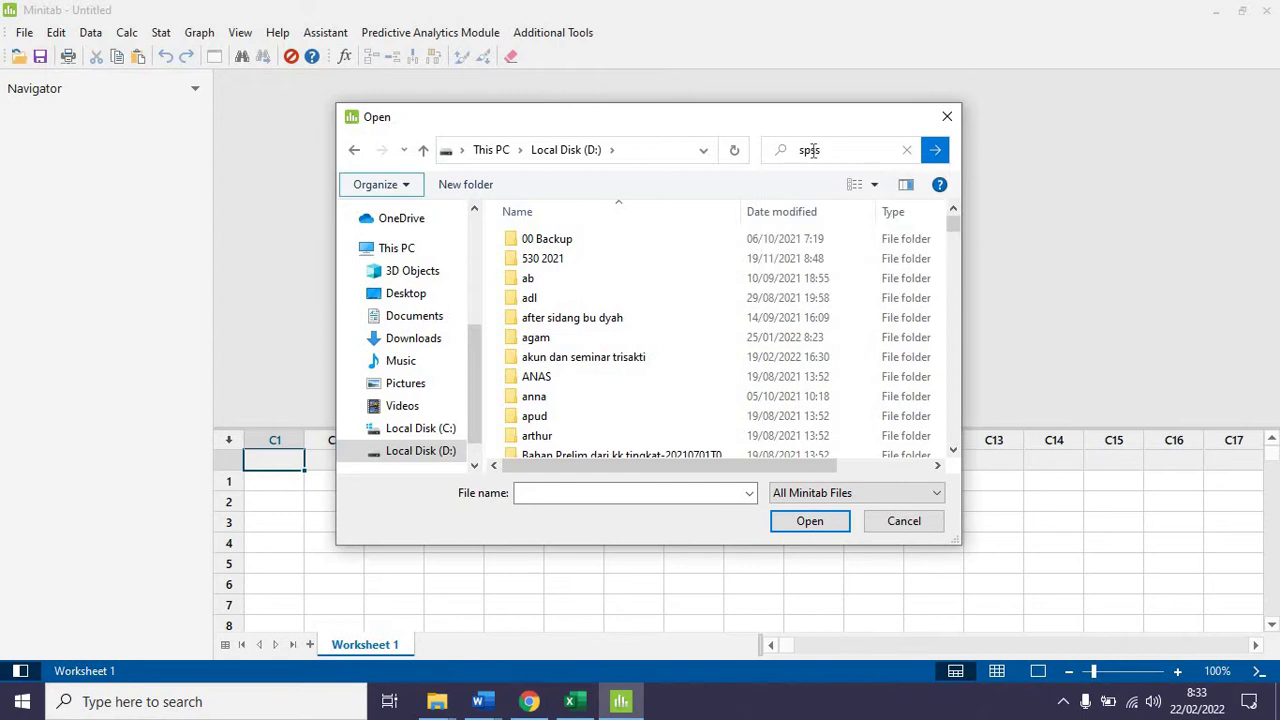
- Open the project file deskriptif.mpx from the minitab folder inside the spss folder
double_click(570, 225)
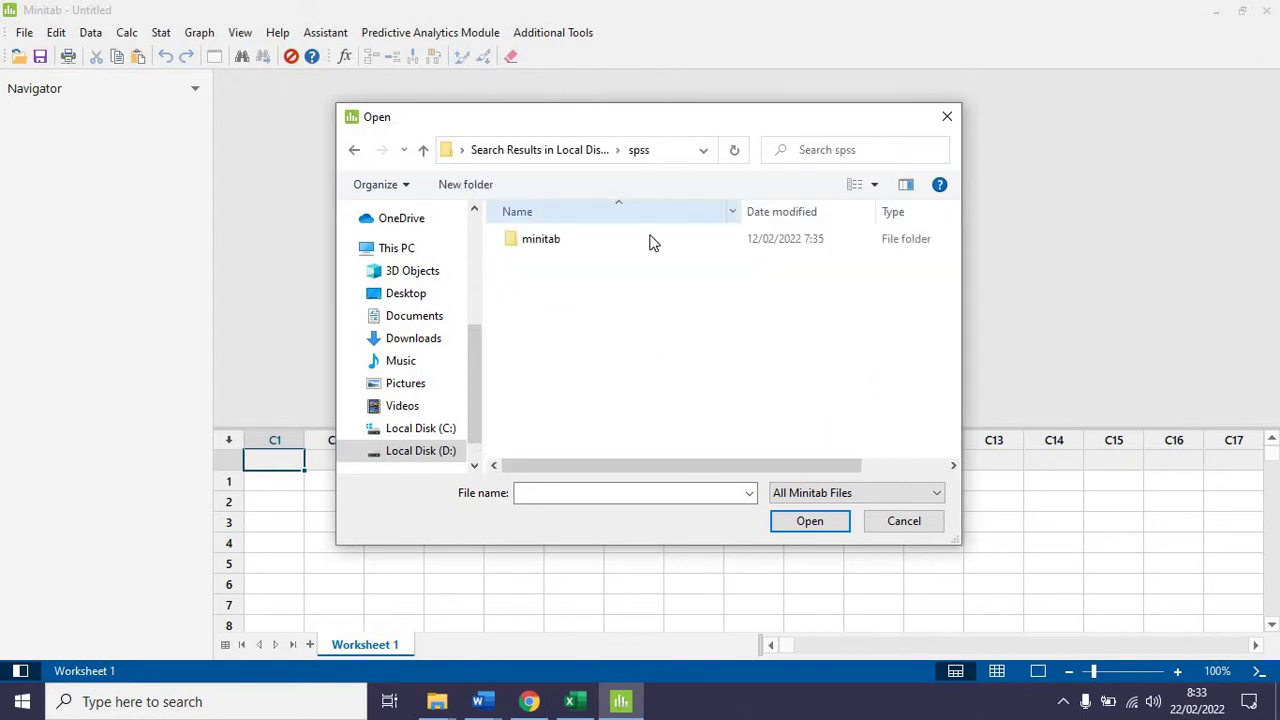
double_click(586, 242)
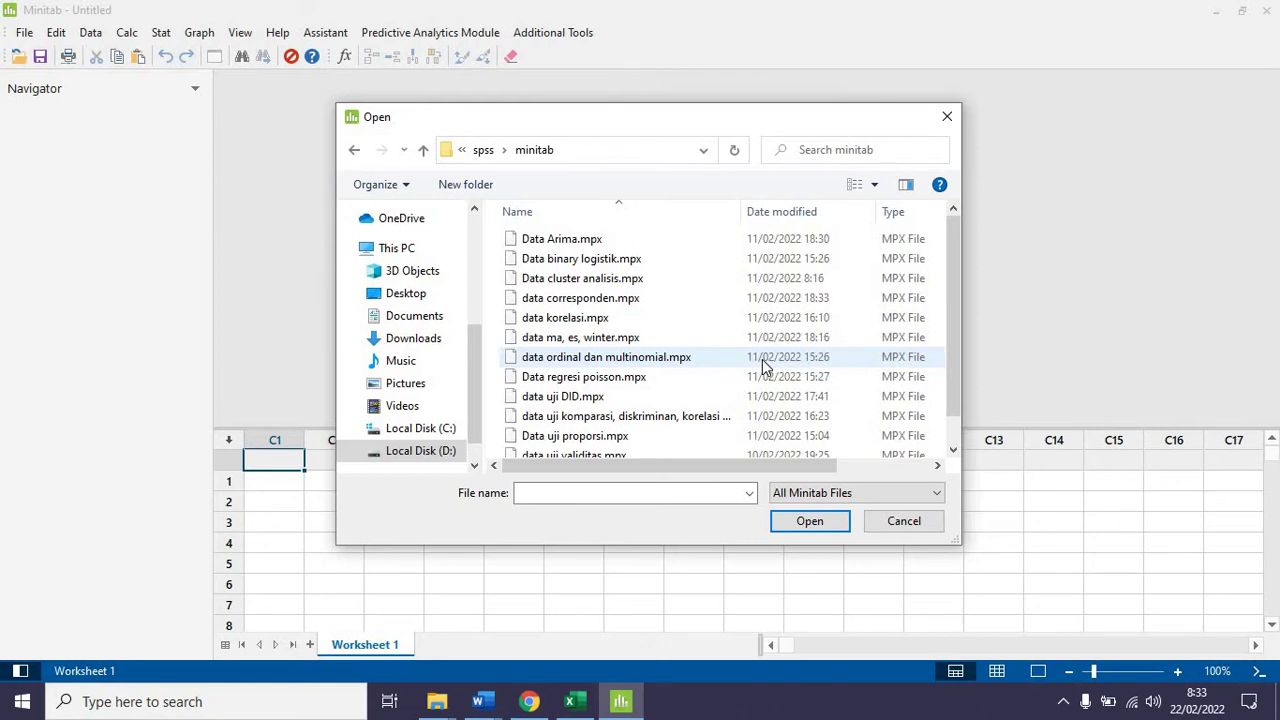
scroll(770, 370, down, 1)
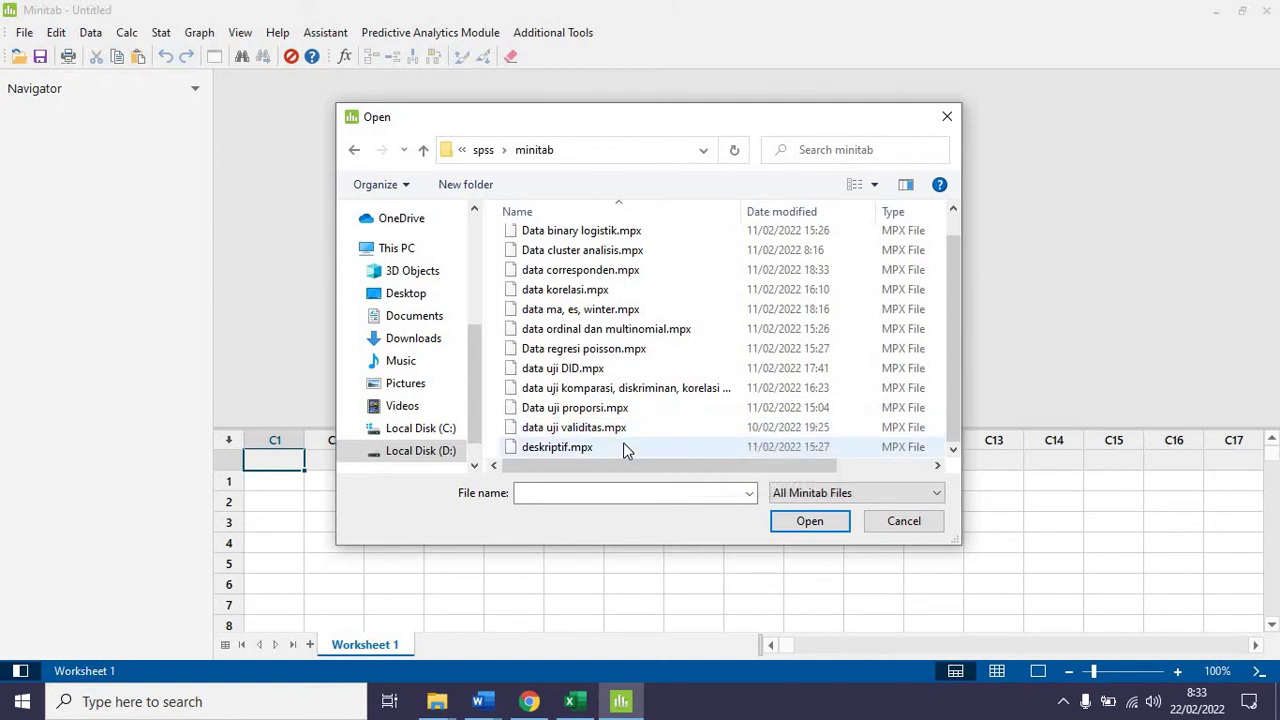
click(560, 447)
click(806, 522)
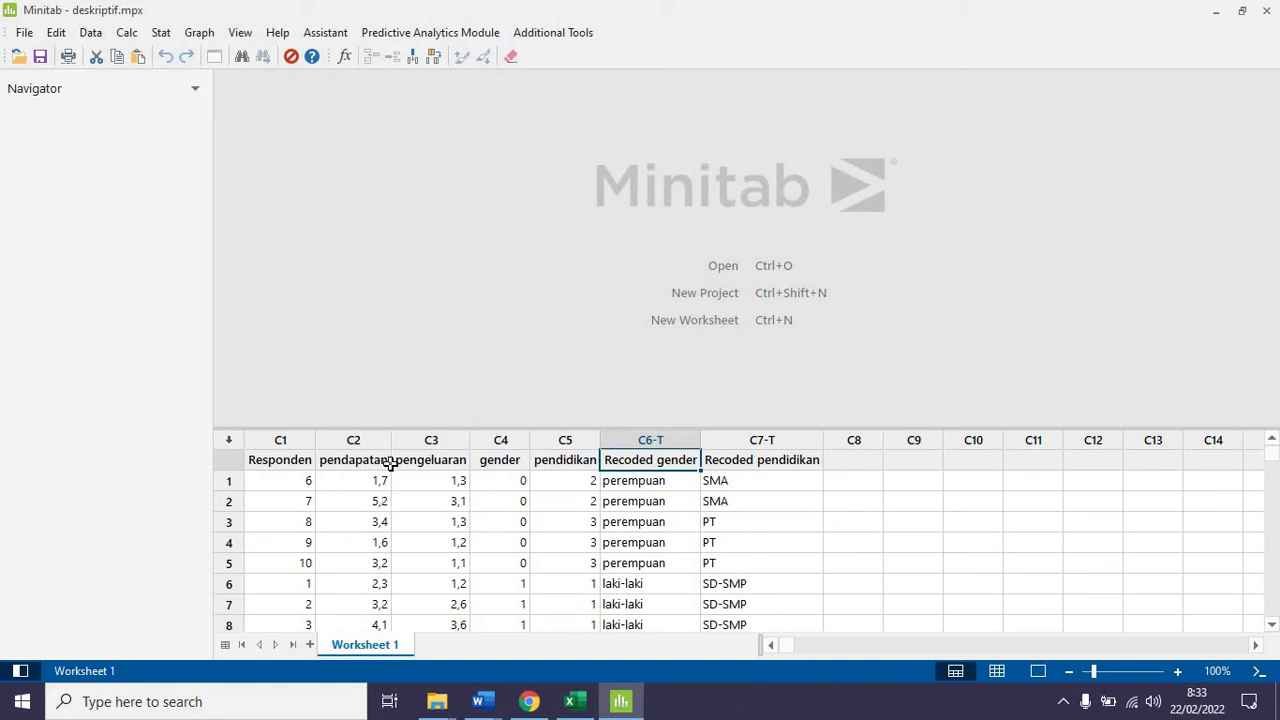
- Display descriptive statistics for pendapatan and pengeluaran, clearing the optional Recoded gender grouping variable
drag(388, 460, 434, 459)
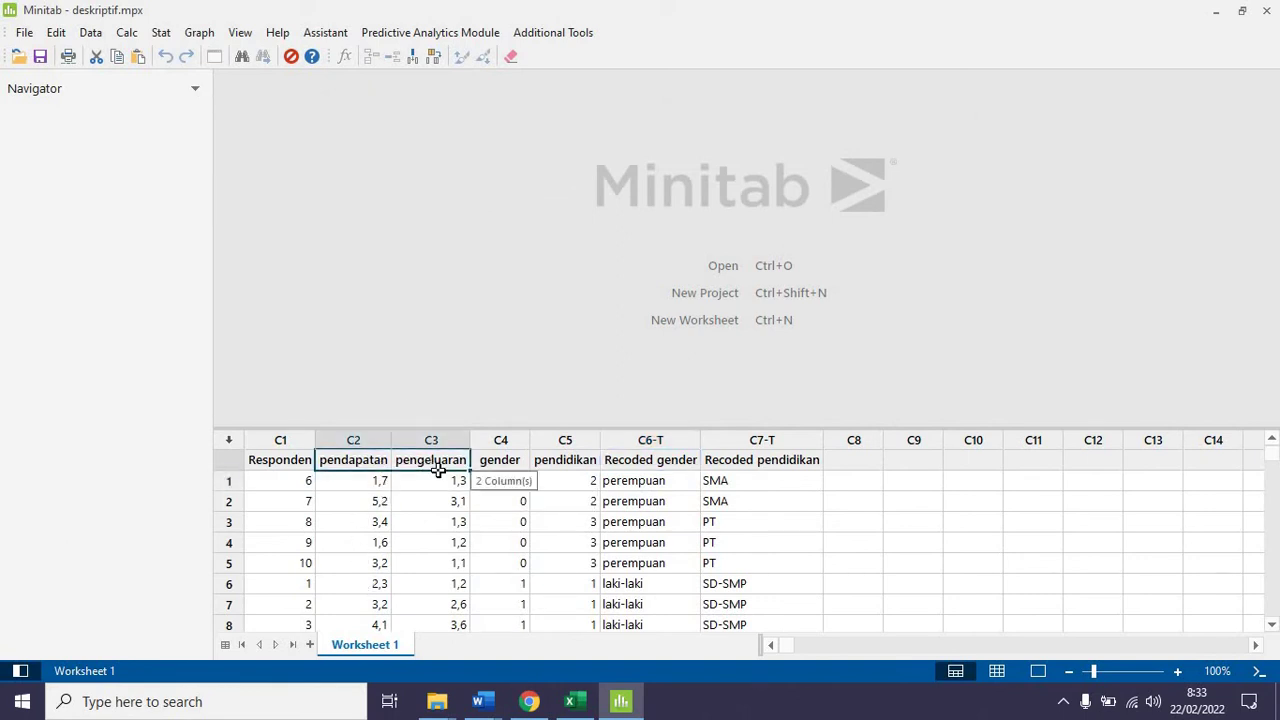
click(162, 33)
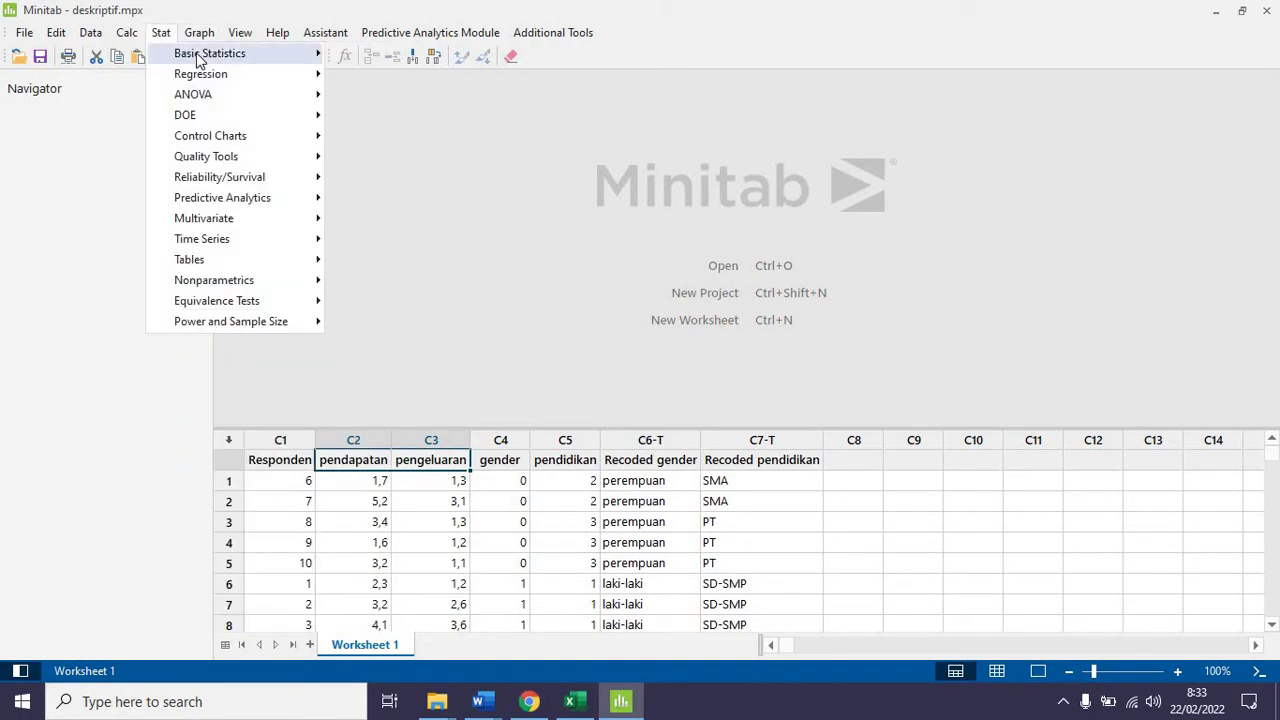
mouse_move(279, 52)
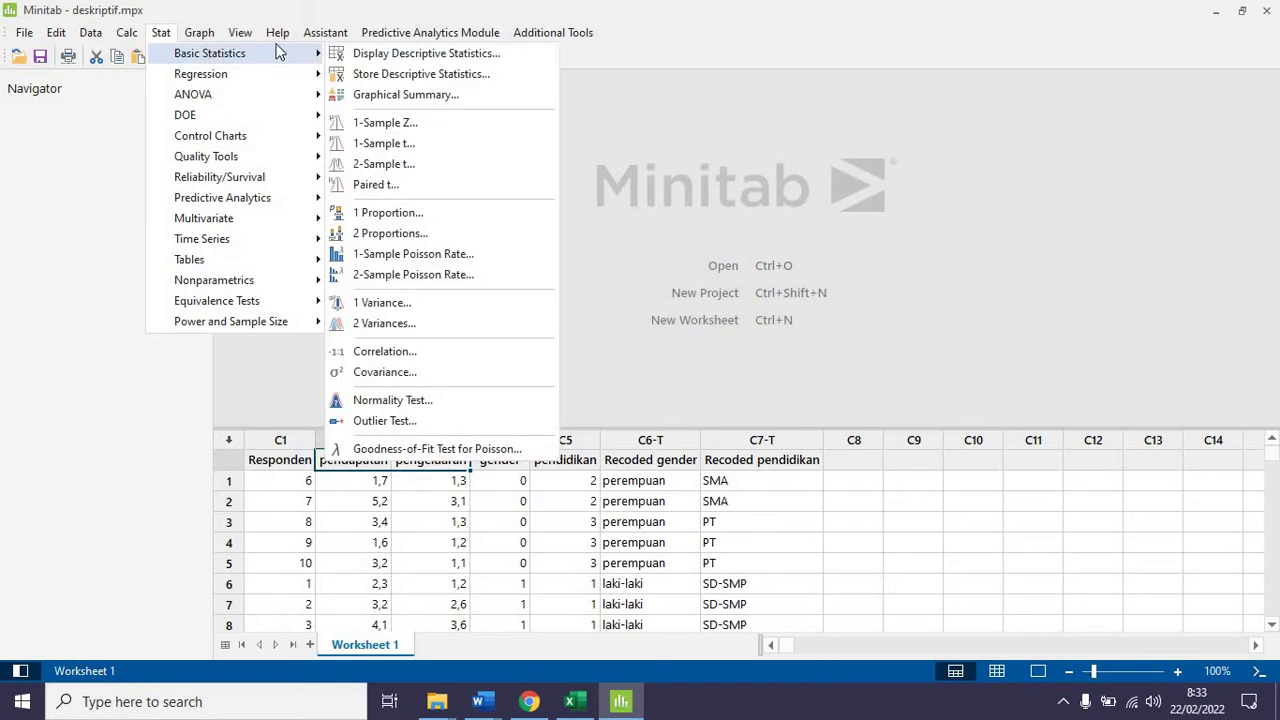
click(408, 55)
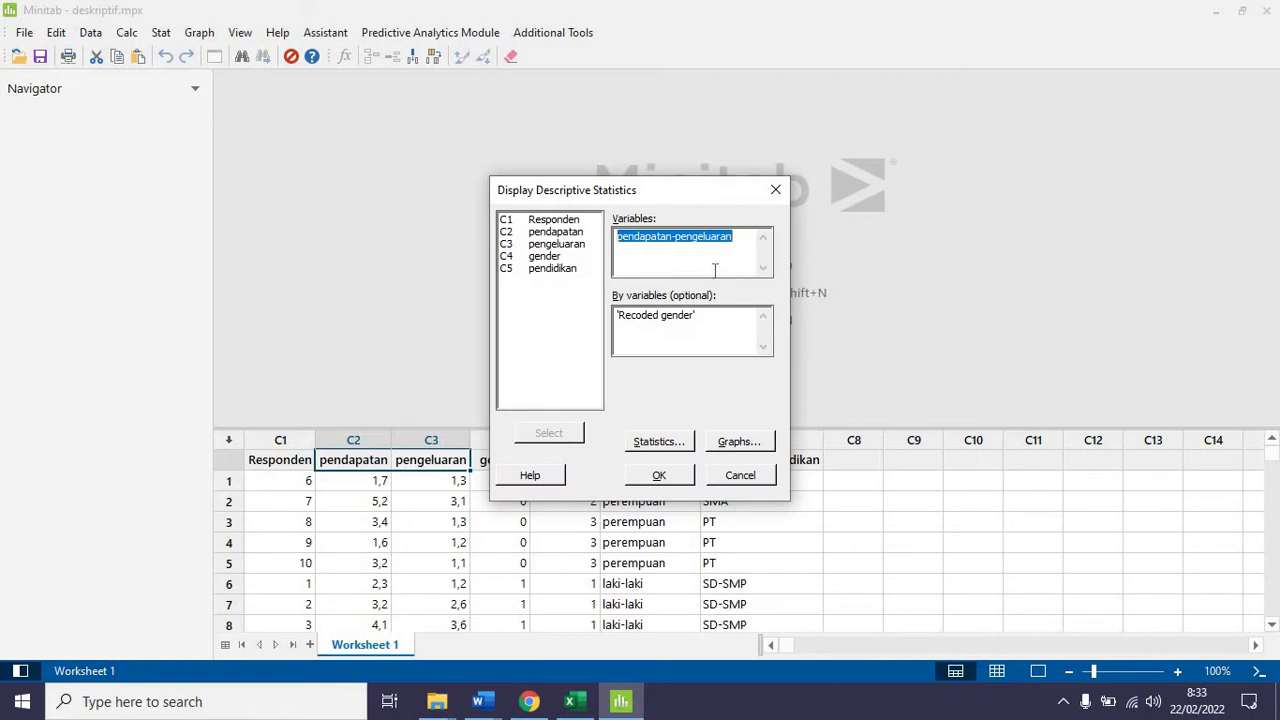
click(699, 323)
key(Delete)
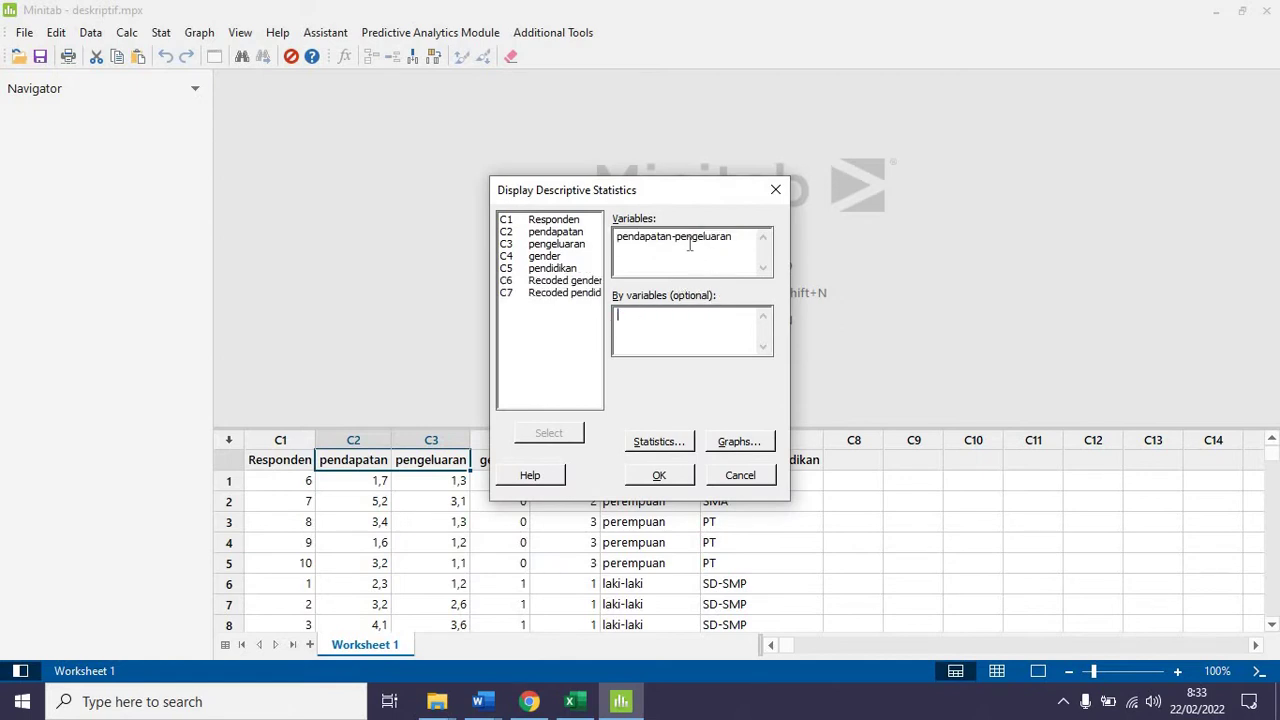
click(660, 476)
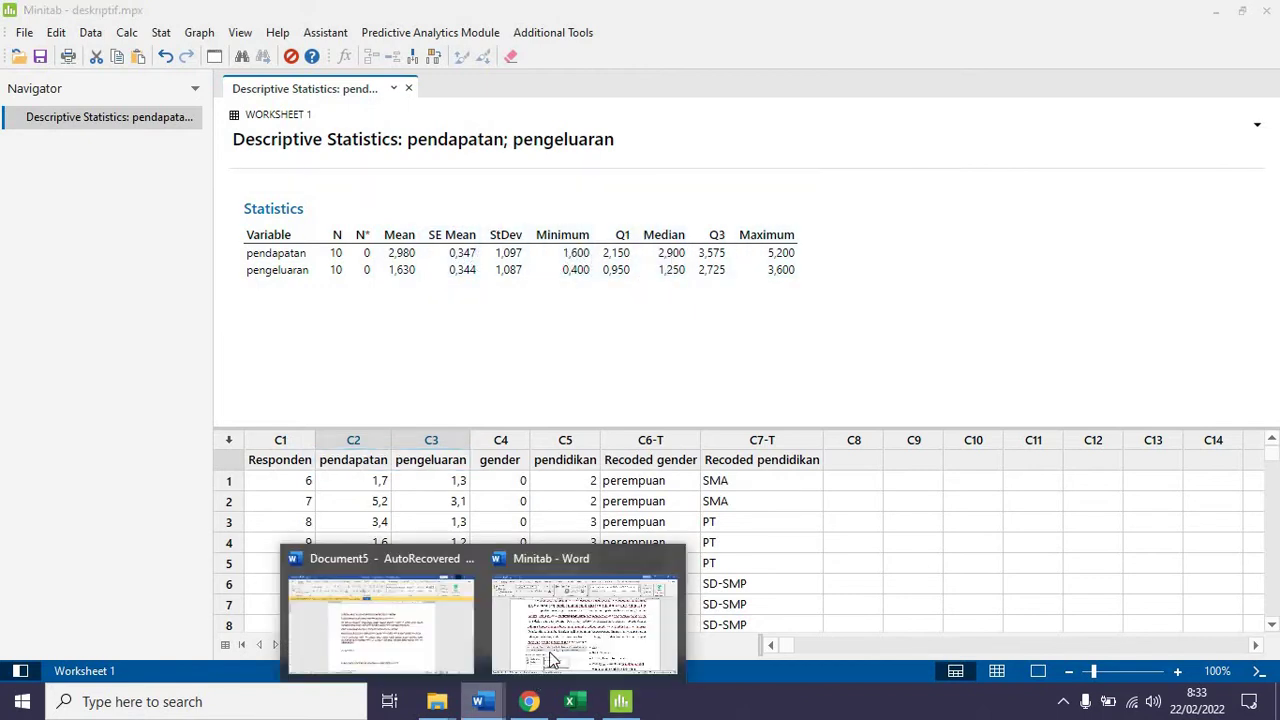
- Switch to the Minitab document in Word and read the statistics interpretation and the tally procedure for qualitative data
click(586, 622)
scroll(590, 510, down, 10)
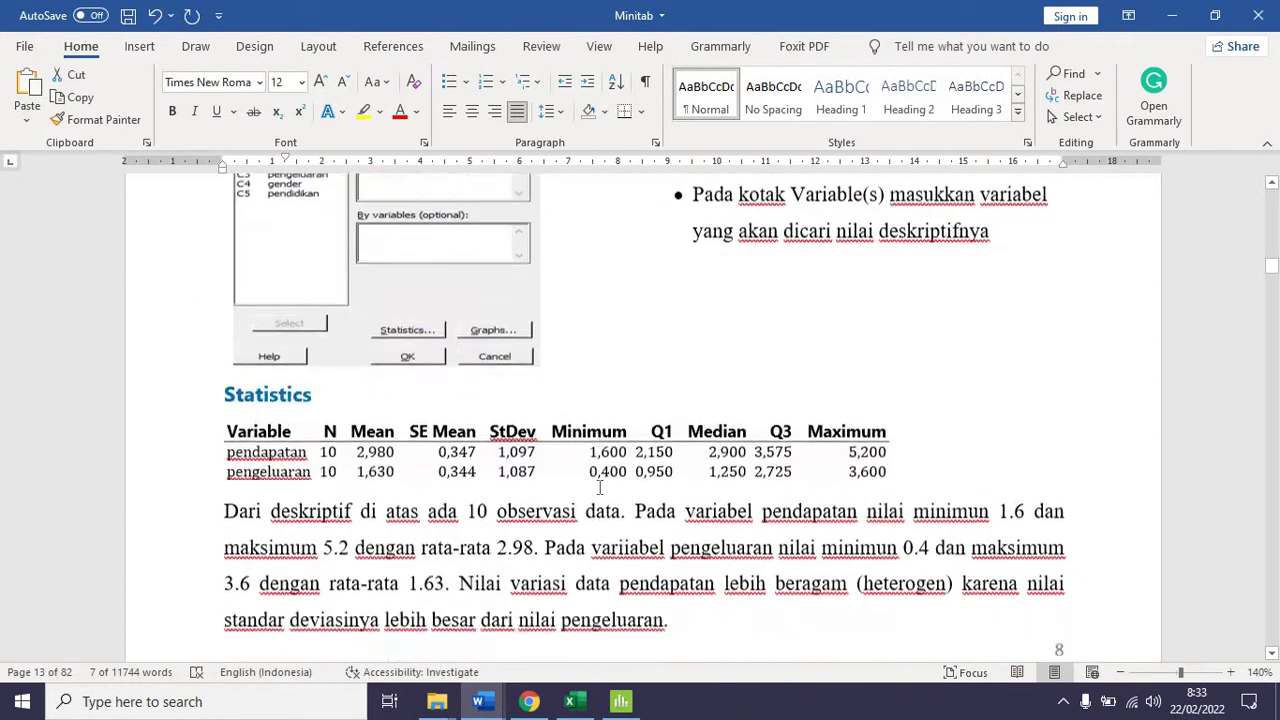
scroll(287, 379, down, 1)
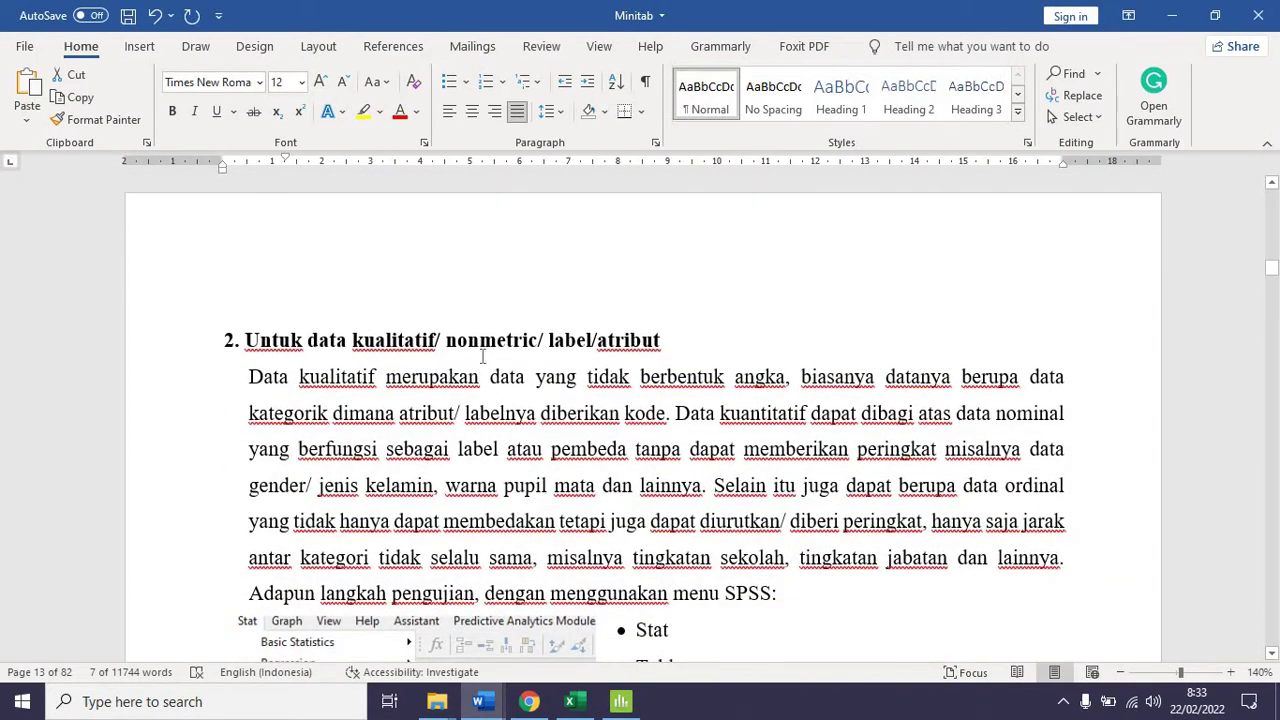
scroll(563, 391, down, 6)
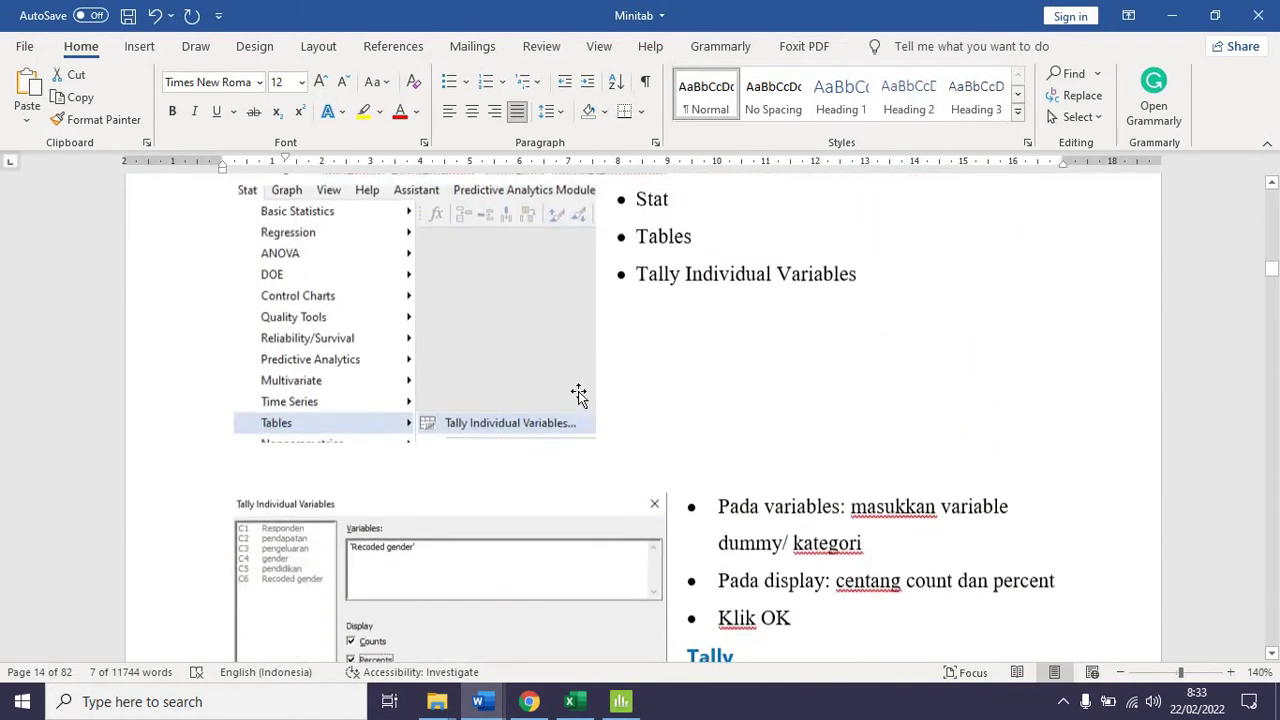
scroll(587, 397, up, 2)
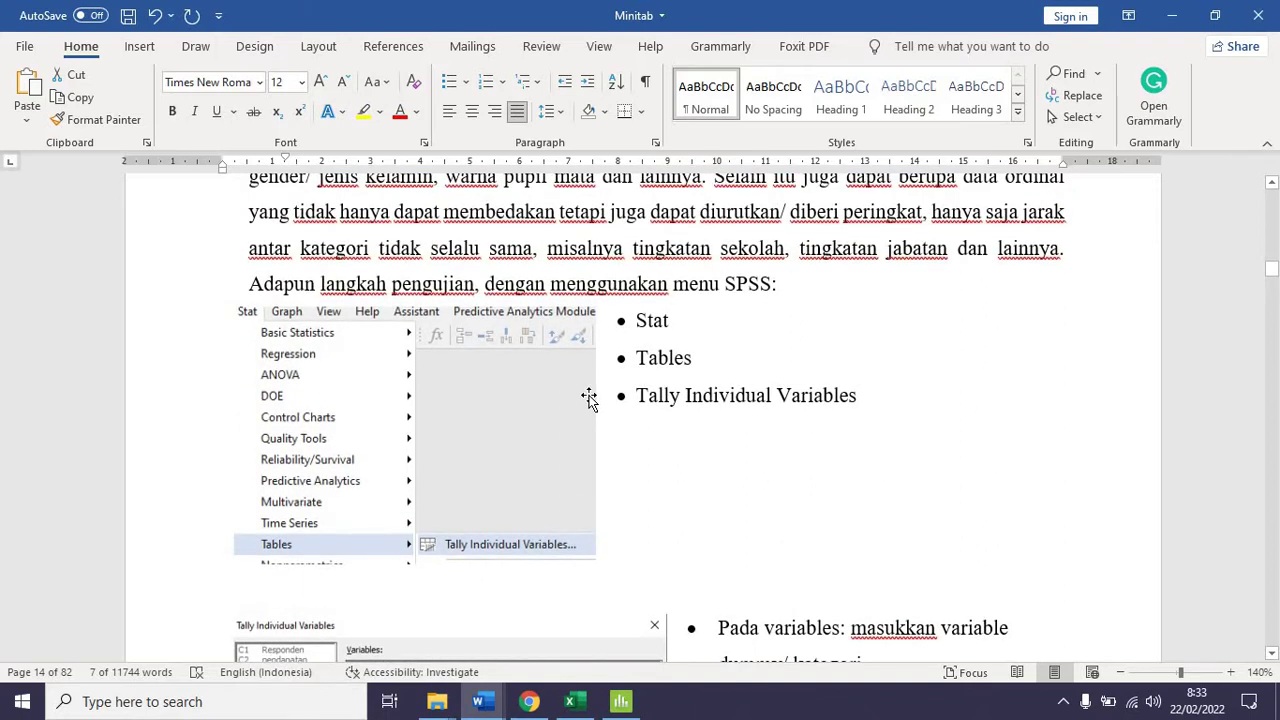
scroll(588, 397, down, 2)
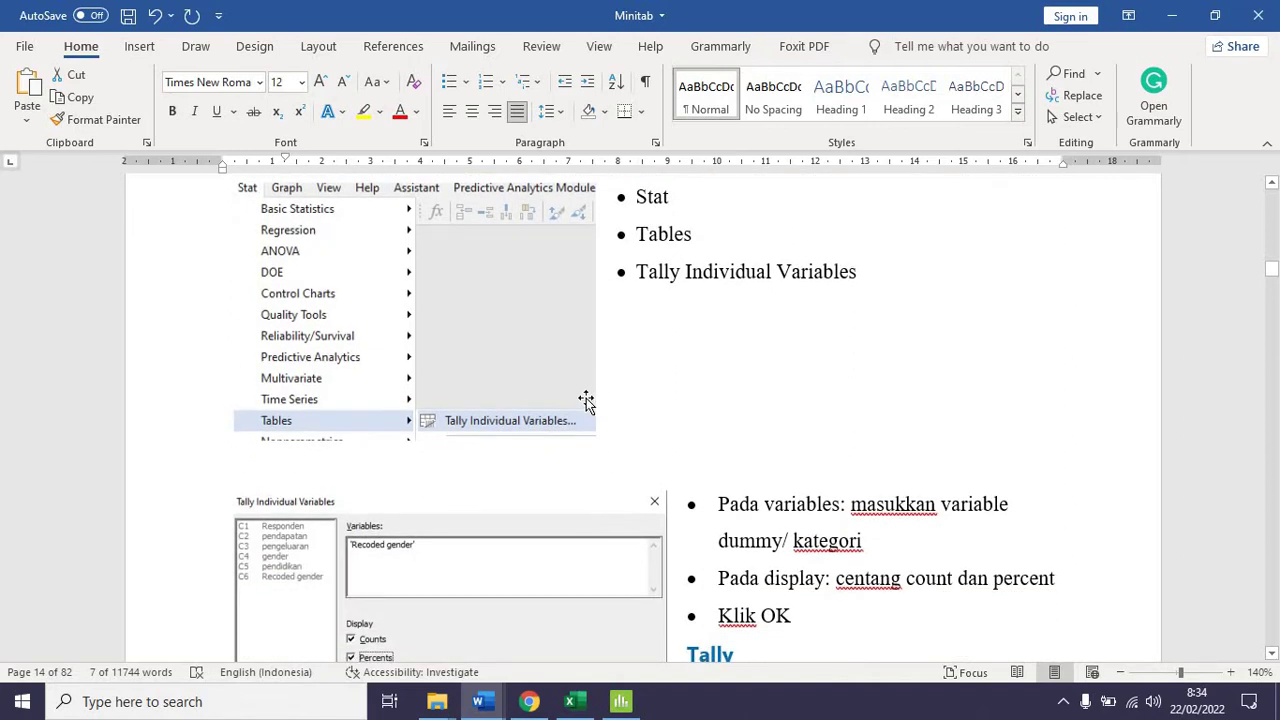
scroll(586, 398, down, 3)
scroll(586, 398, up, 10)
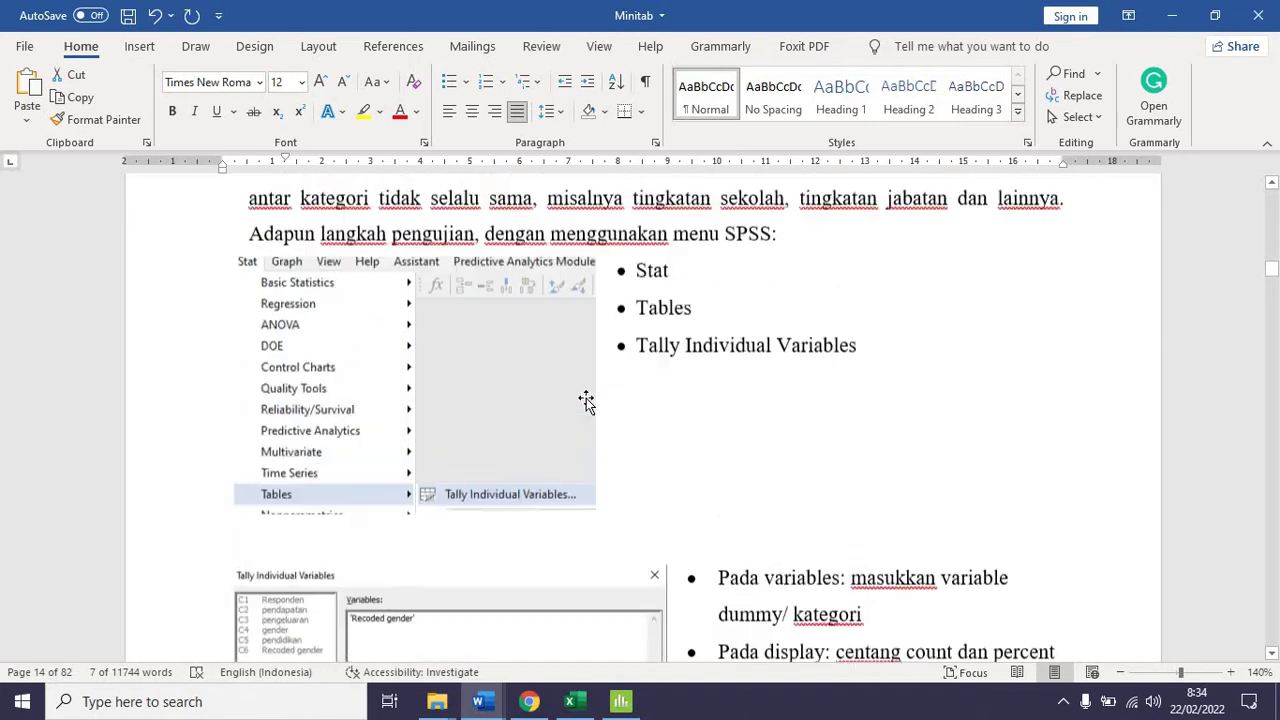
scroll(586, 398, down, 3)
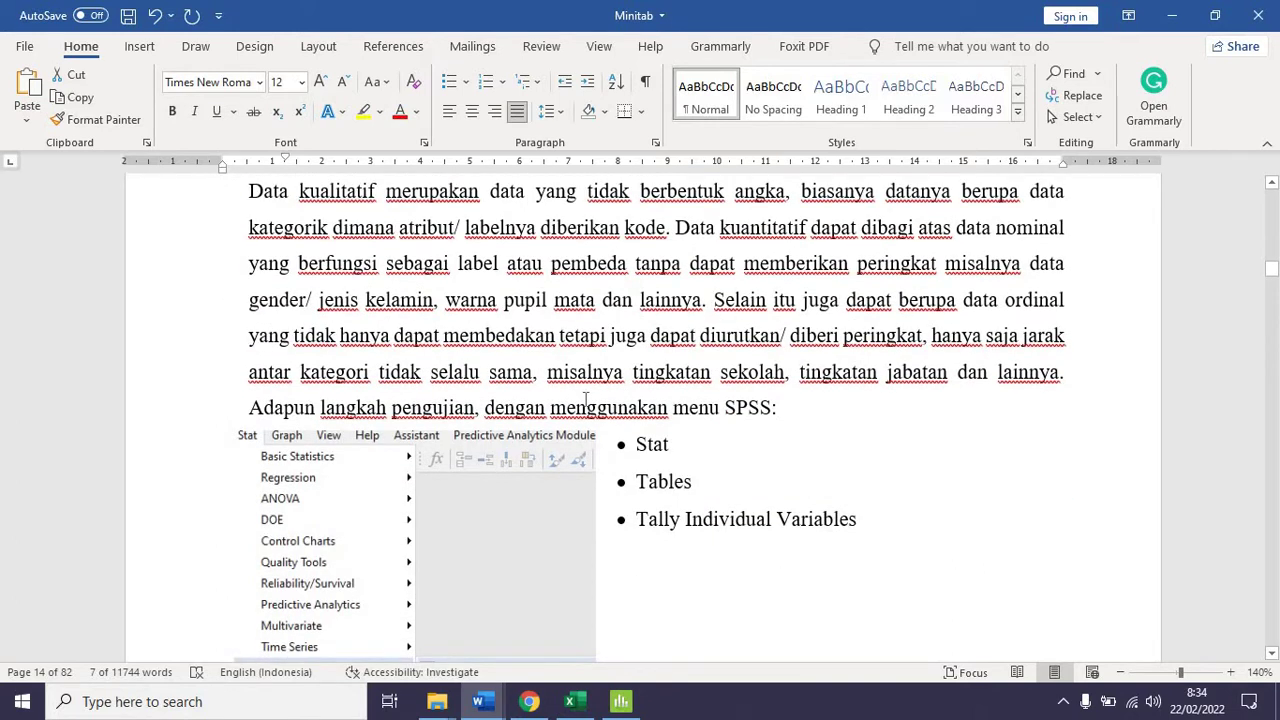
scroll(586, 398, down, 6)
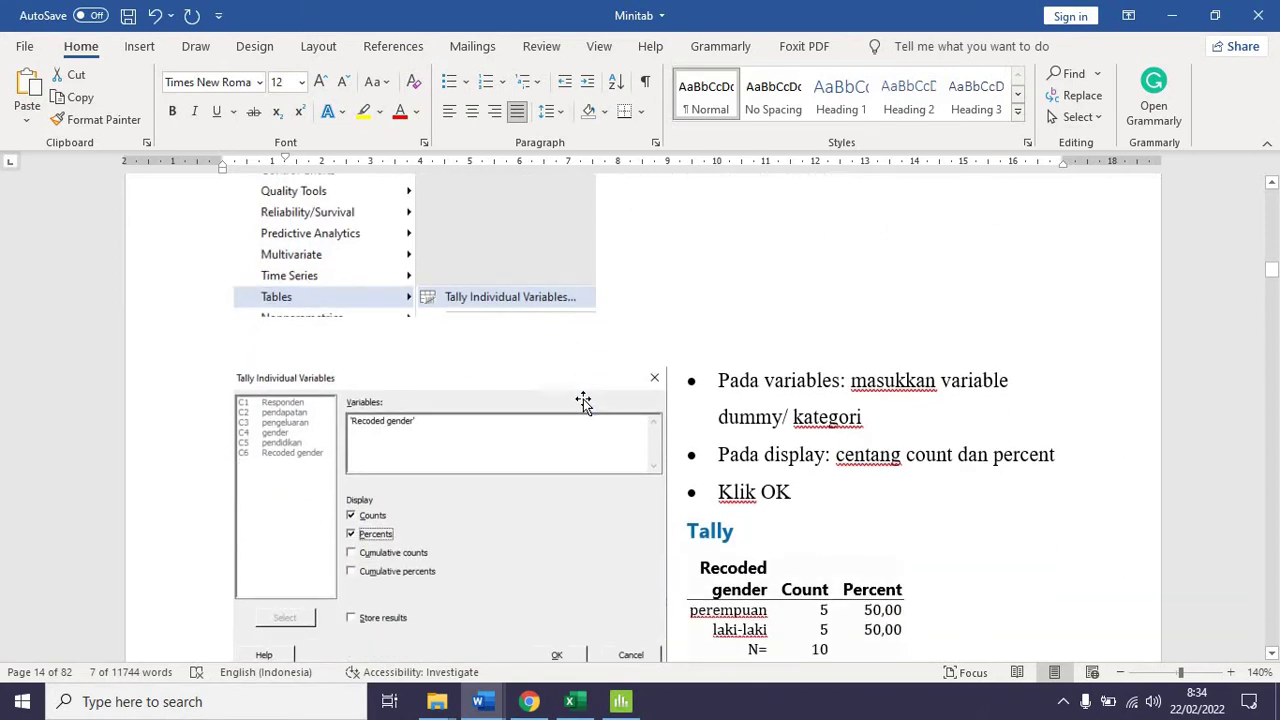
scroll(583, 400, up, 3)
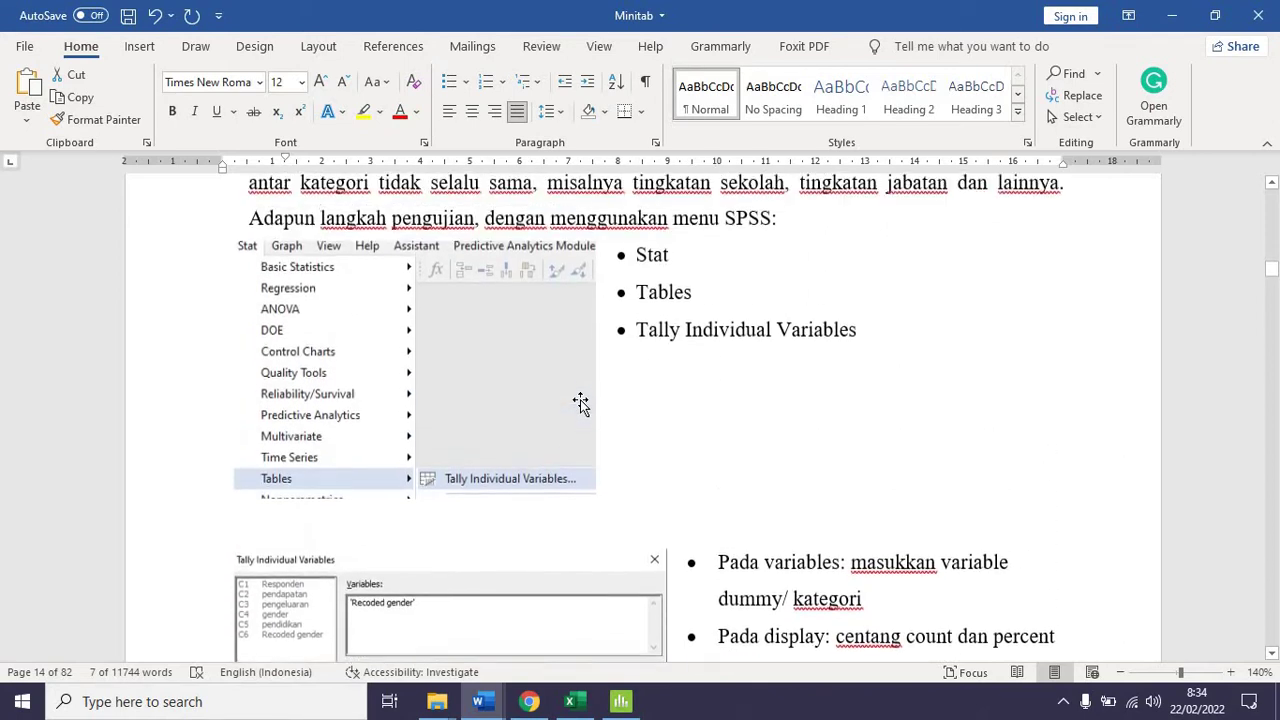
- Switch to Minitab and tally the Recoded gender and Recoded pendidikan variables with counts and percents
click(621, 701)
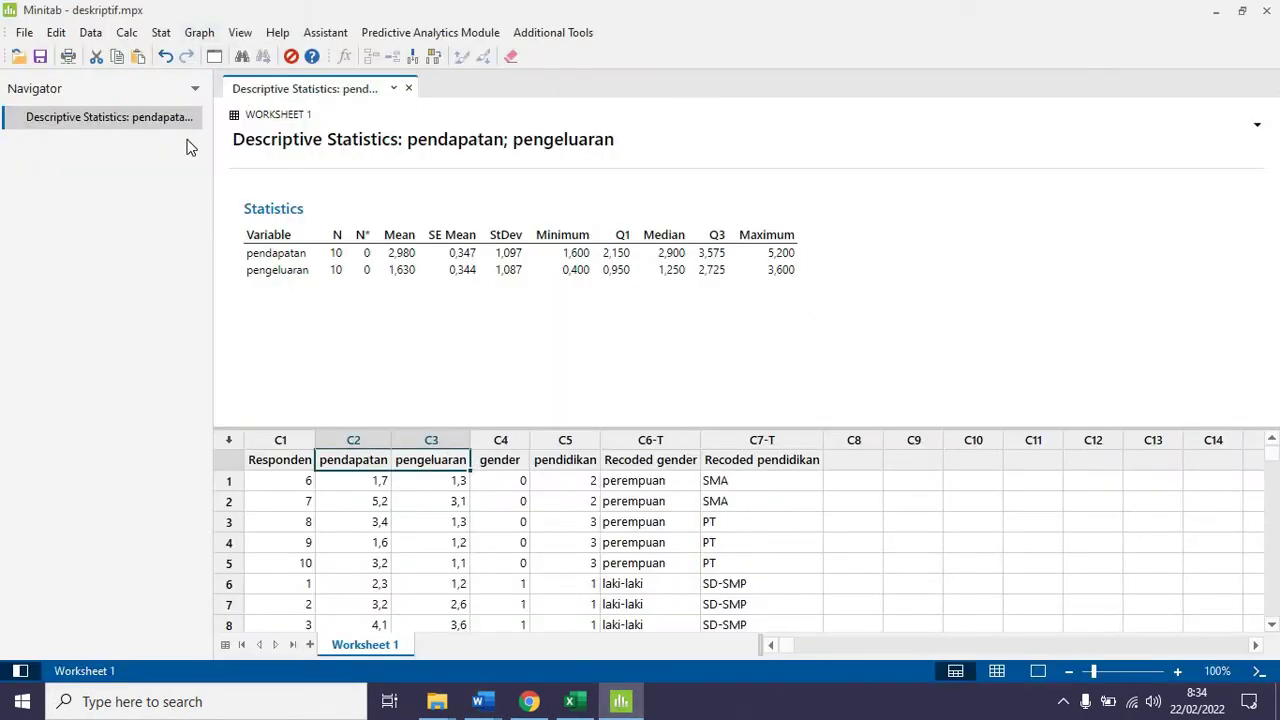
click(652, 440)
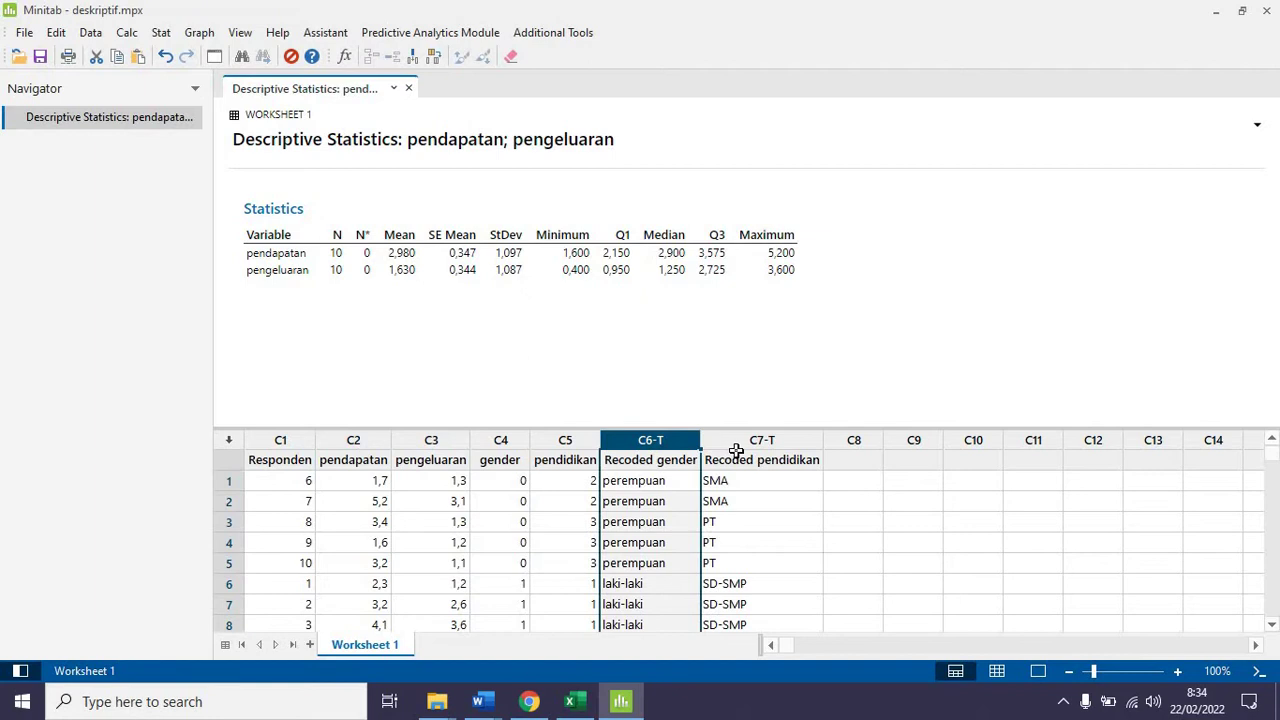
click(737, 455)
click(157, 36)
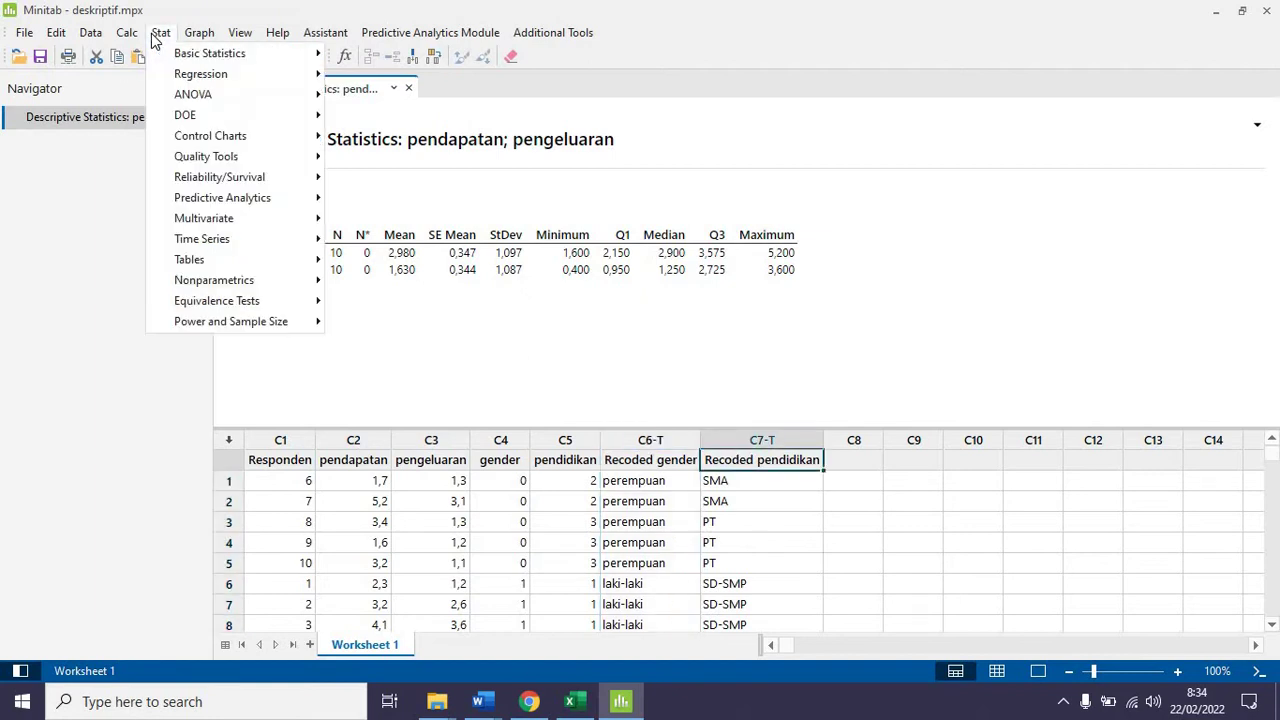
mouse_move(174, 58)
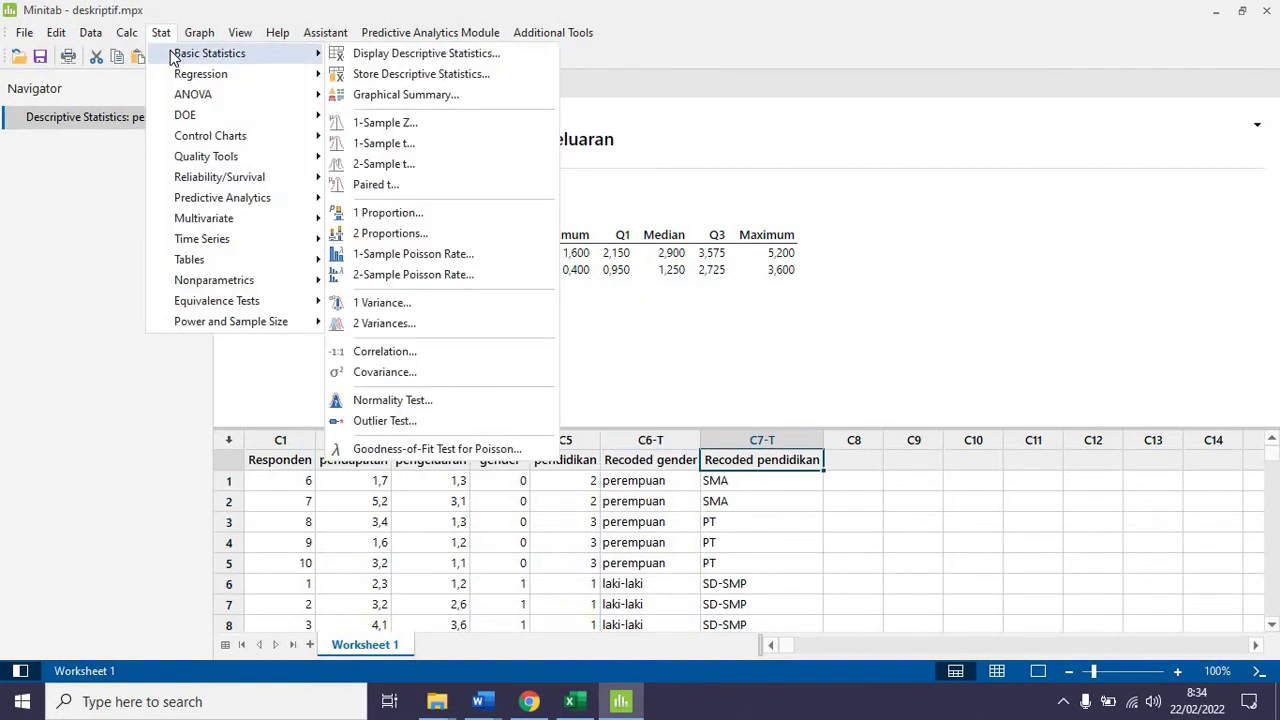
mouse_move(227, 260)
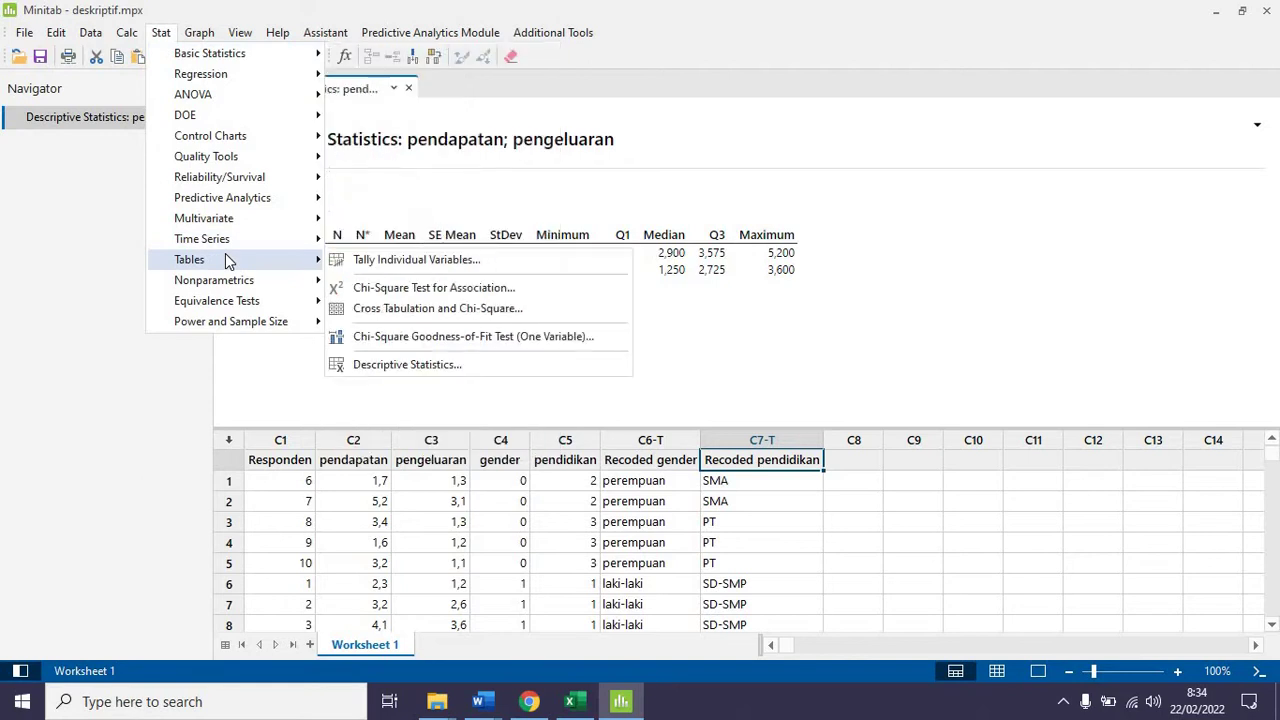
click(400, 260)
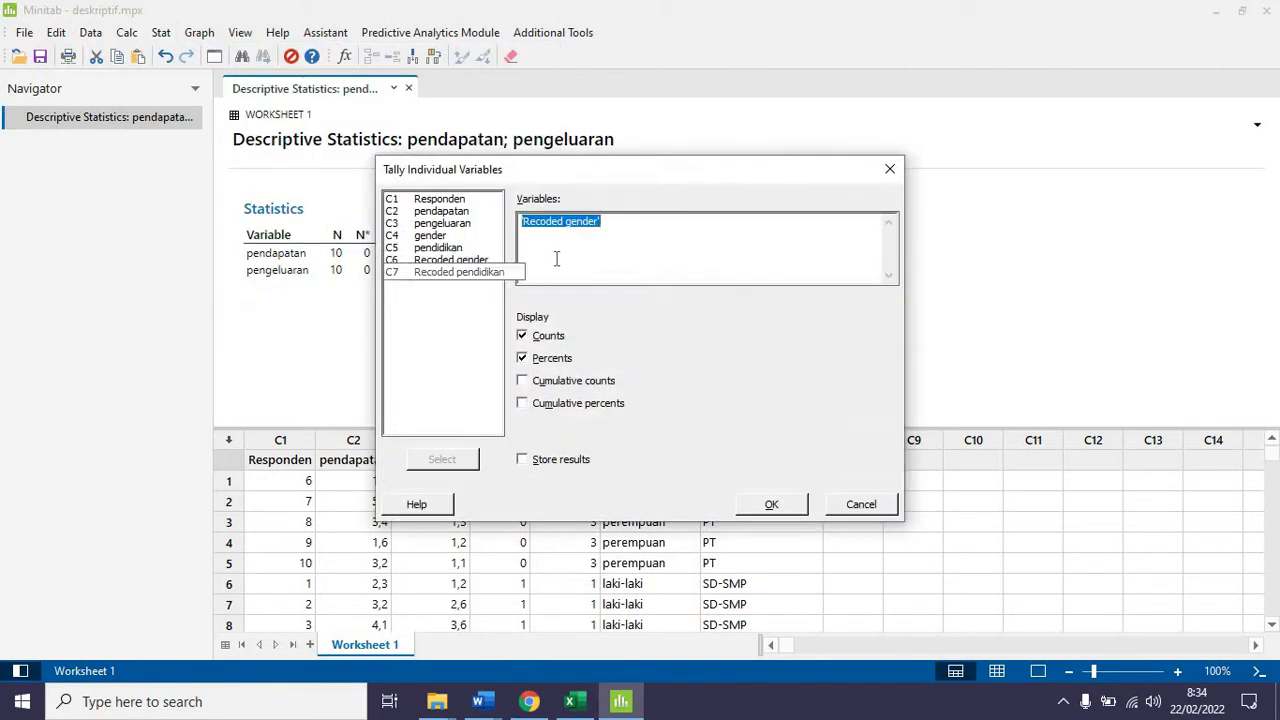
drag(617, 229, 402, 222)
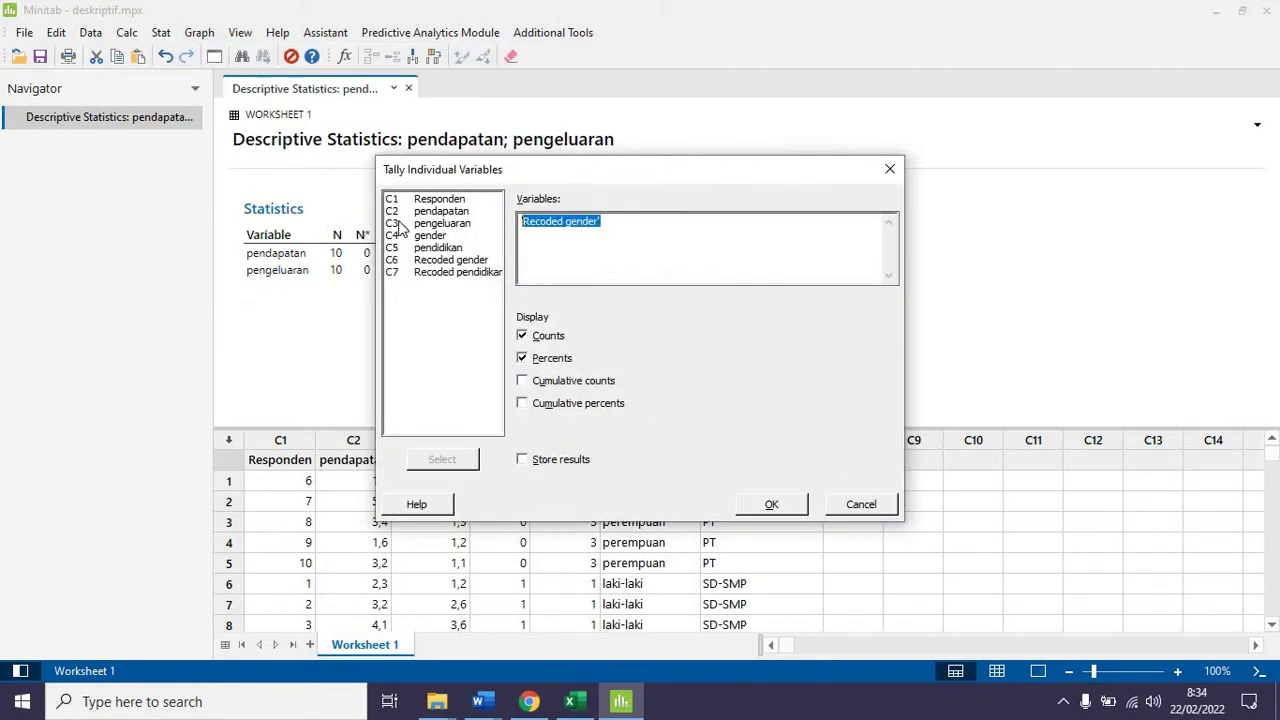
key(BackSpace)
double_click(436, 262)
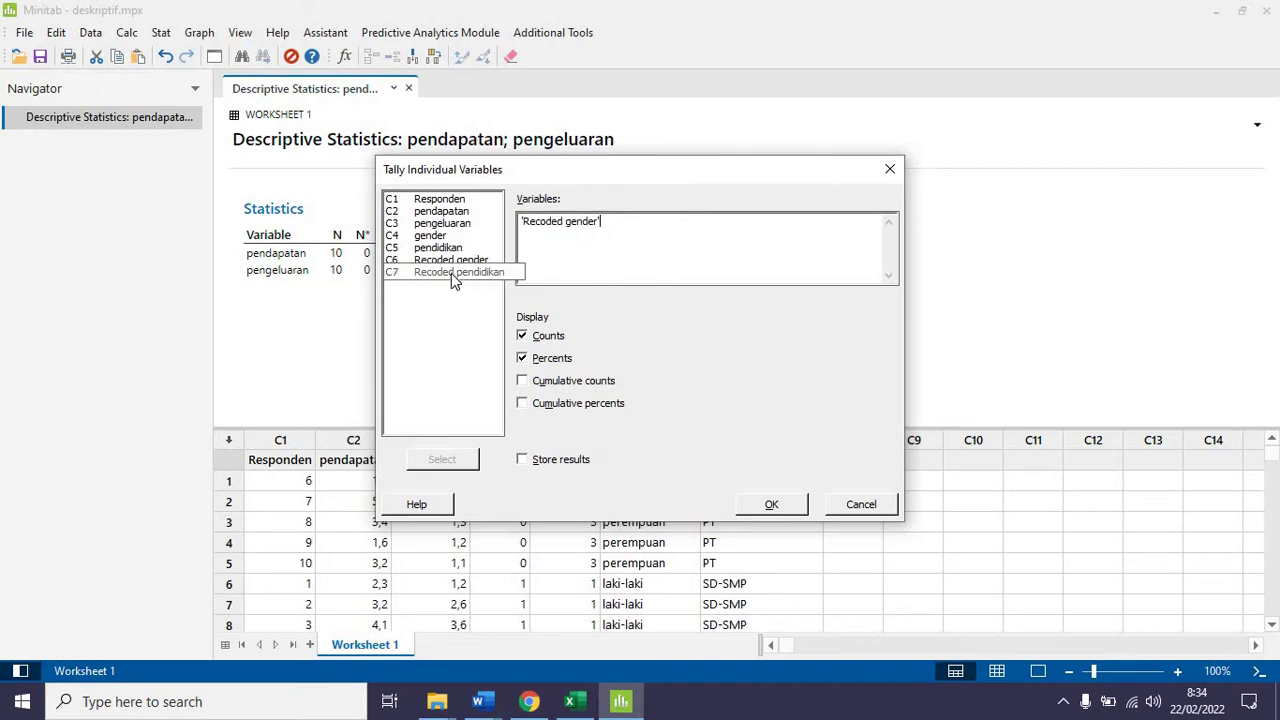
double_click(451, 272)
click(776, 504)
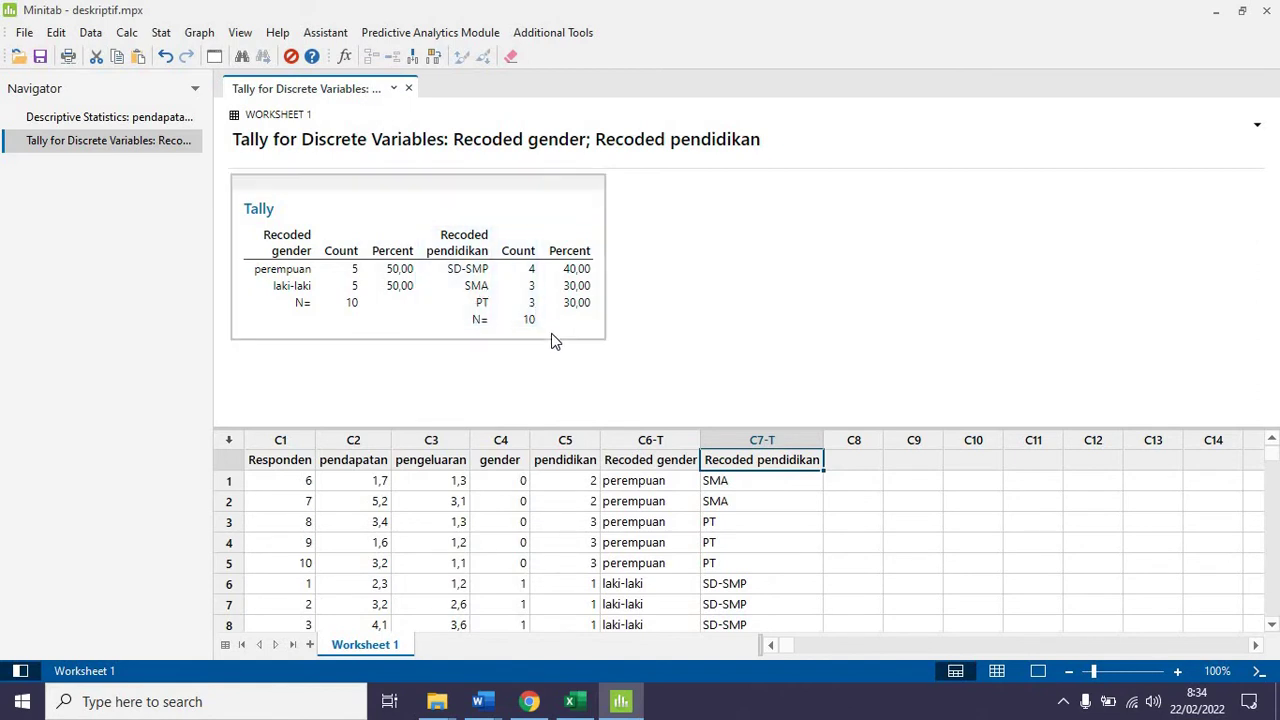
- Switch to the Minitab document in Word and read the procedure for combining quantitative and qualitative data
click(478, 701)
click(626, 648)
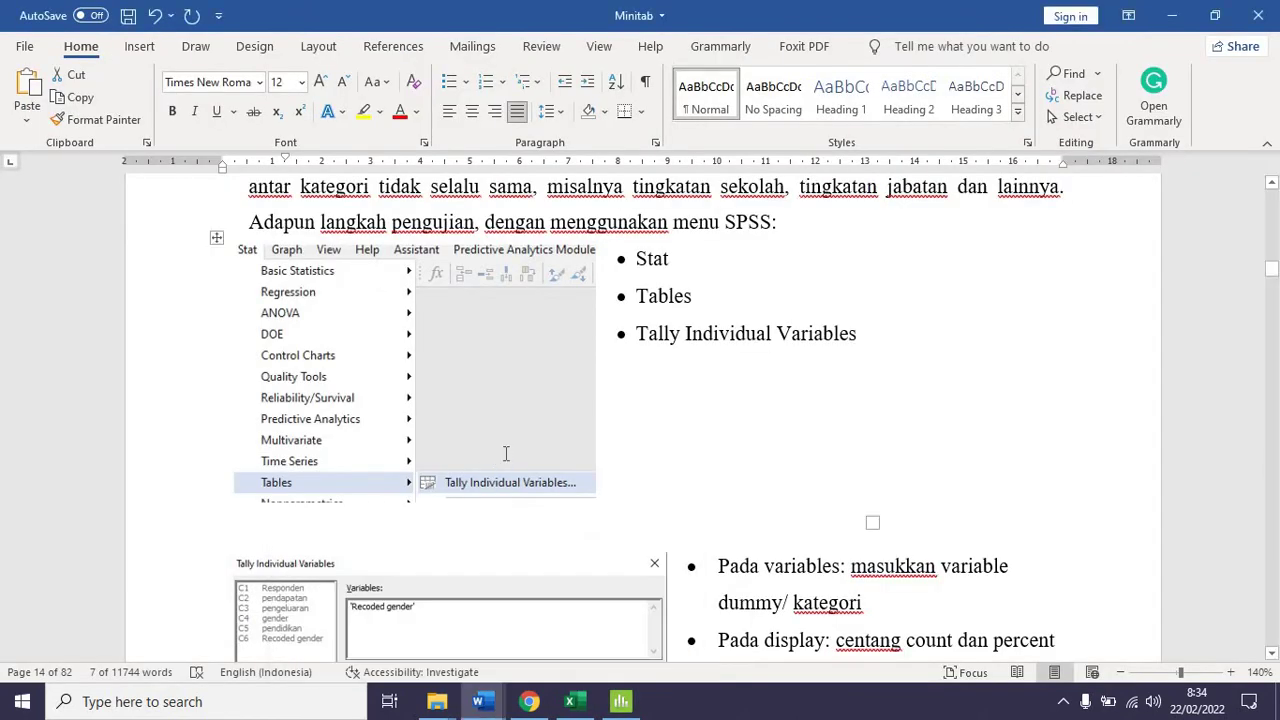
scroll(482, 381, down, 10)
scroll(482, 381, up, 5)
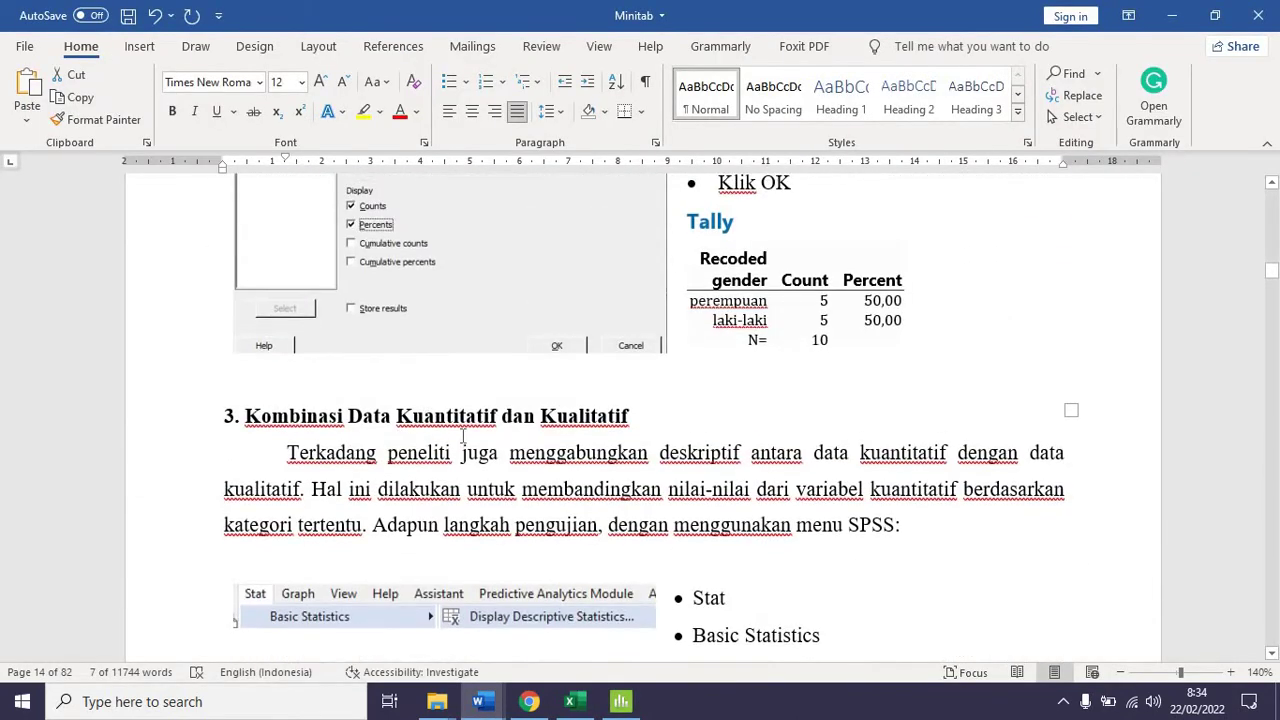
scroll(470, 453, down, 3)
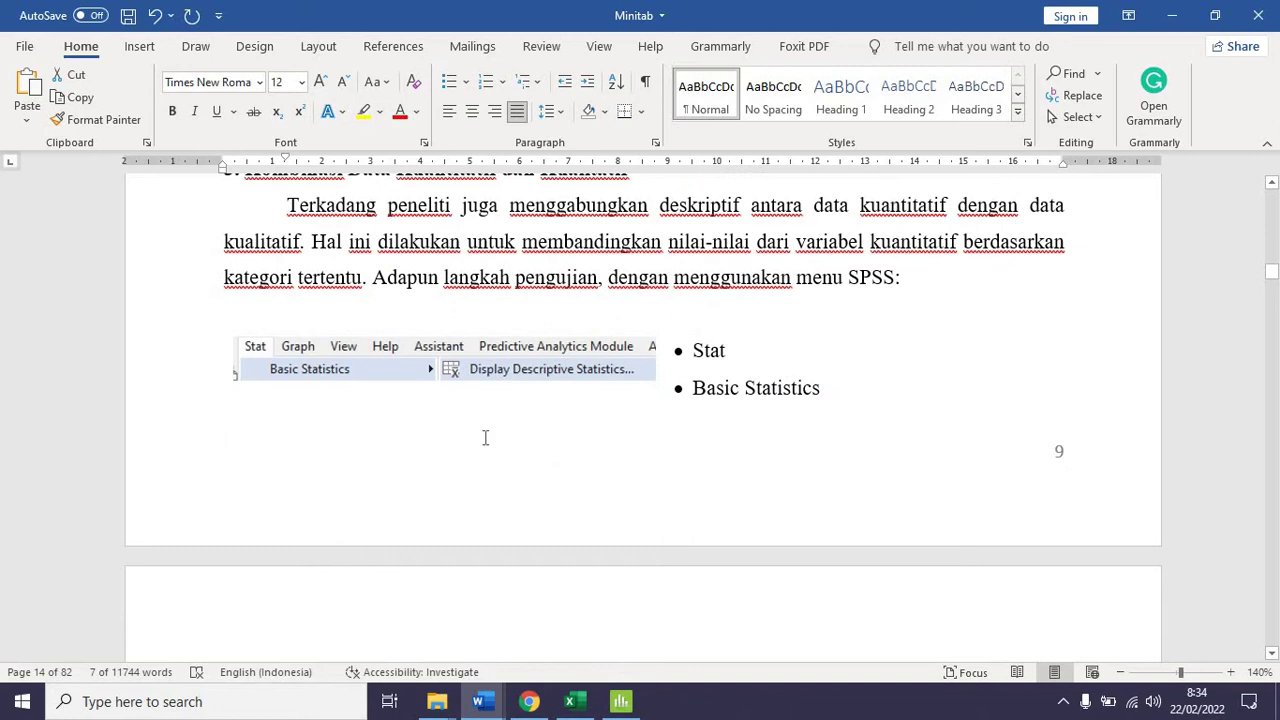
scroll(509, 420, down, 2)
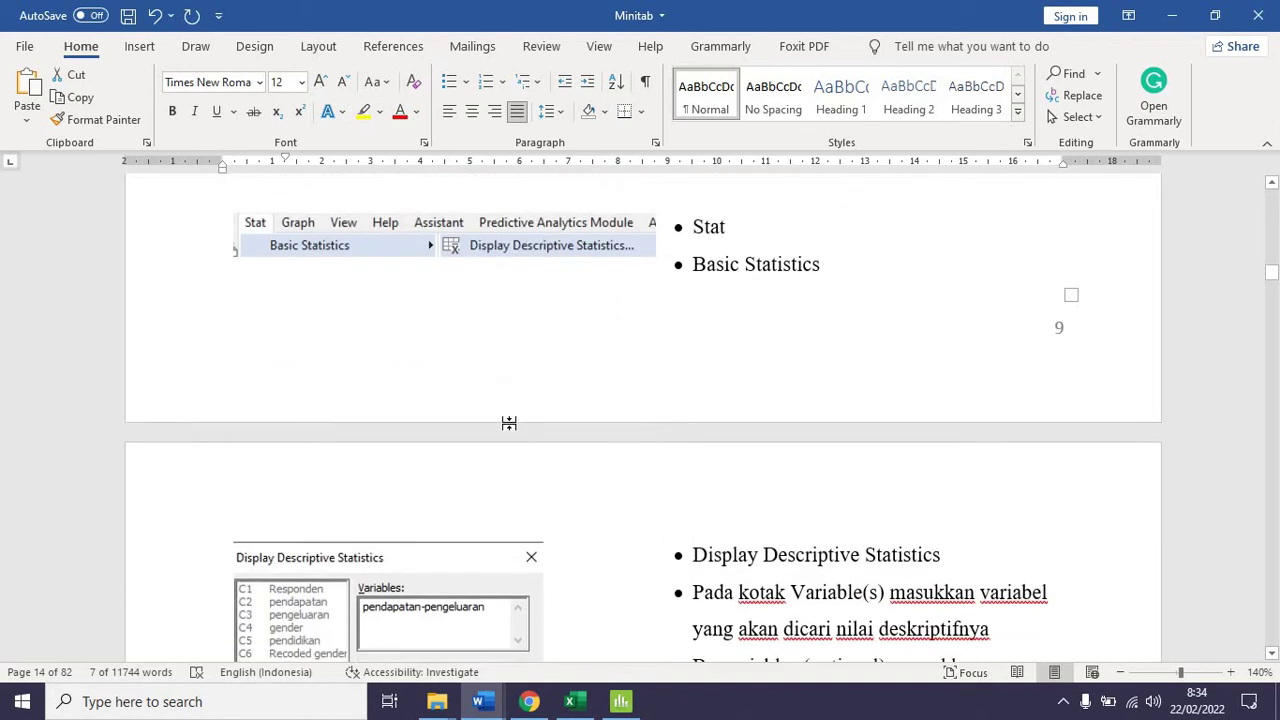
scroll(509, 419, down, 1)
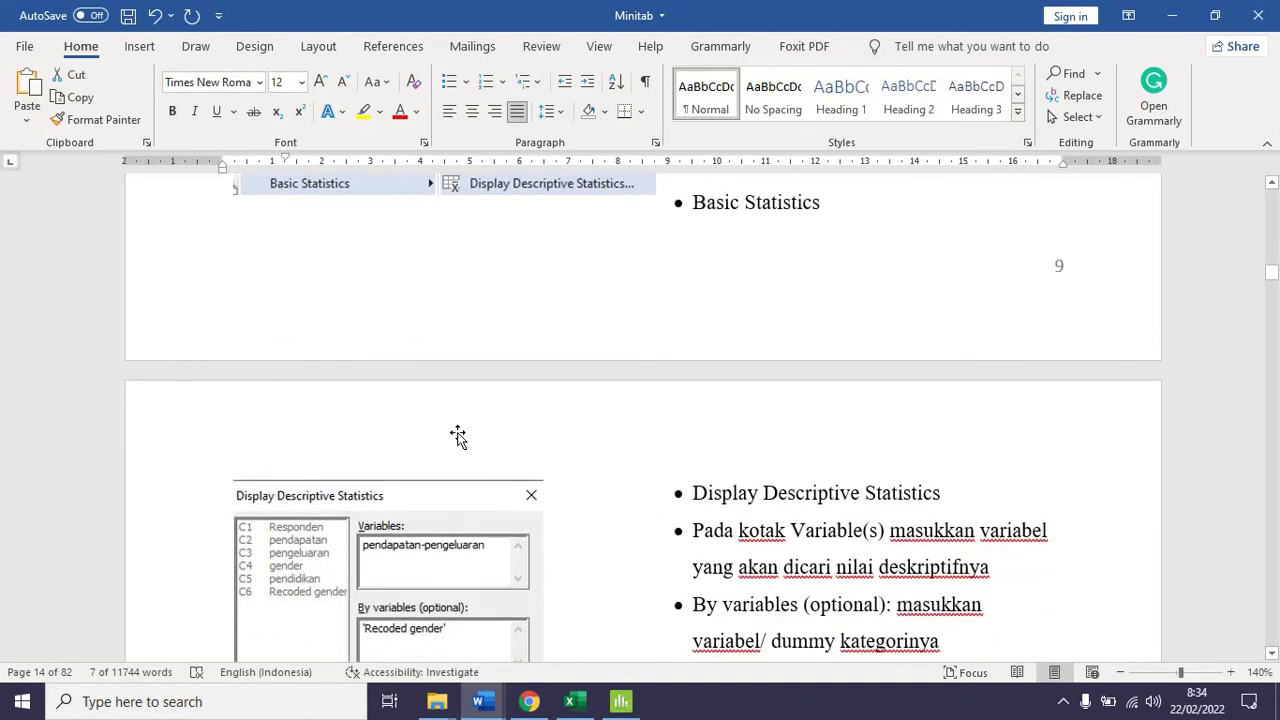
scroll(458, 435, down, 2)
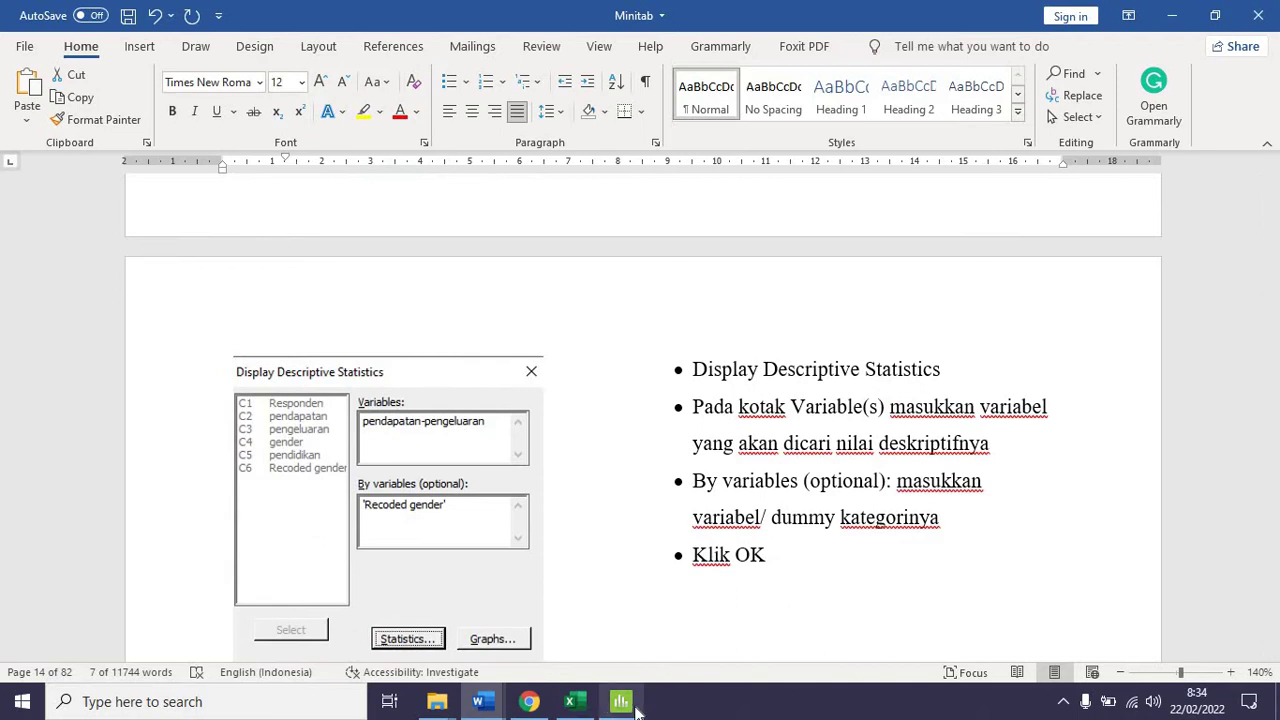
- Switch to Minitab and set up Display Descriptive Statistics with pendapatan and pengeluaran as the variables
click(634, 706)
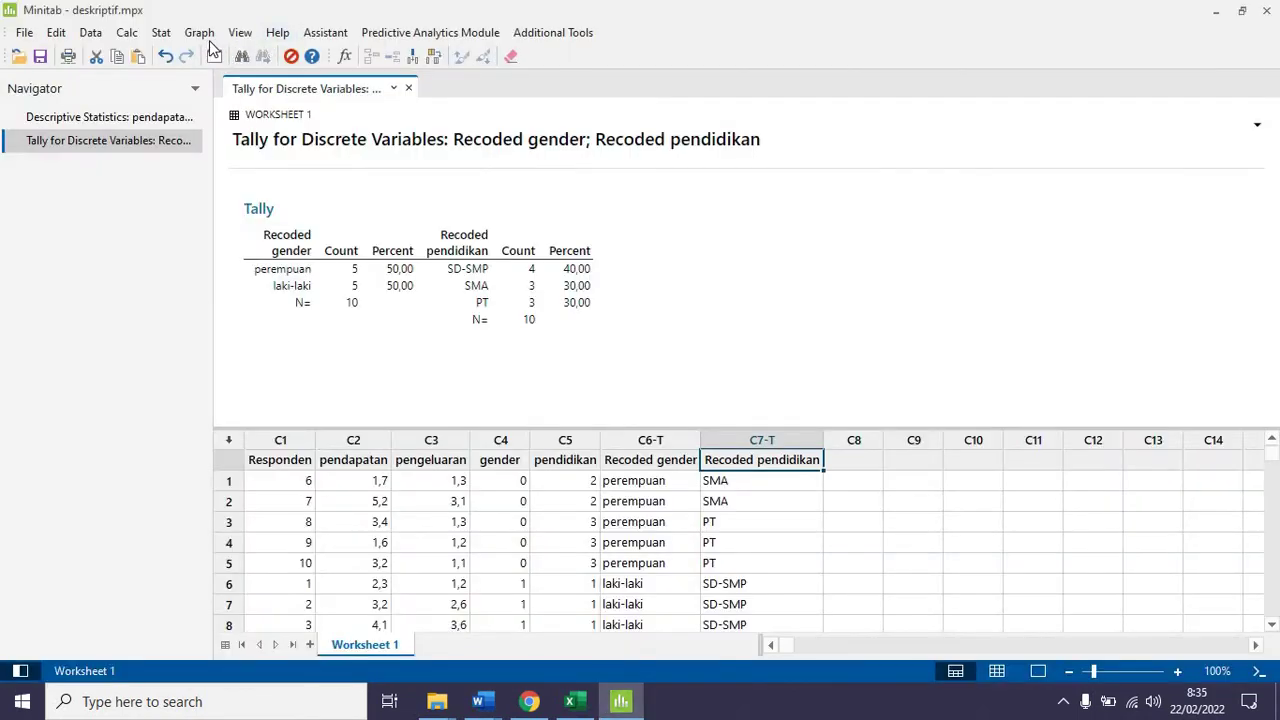
click(161, 32)
mouse_move(210, 53)
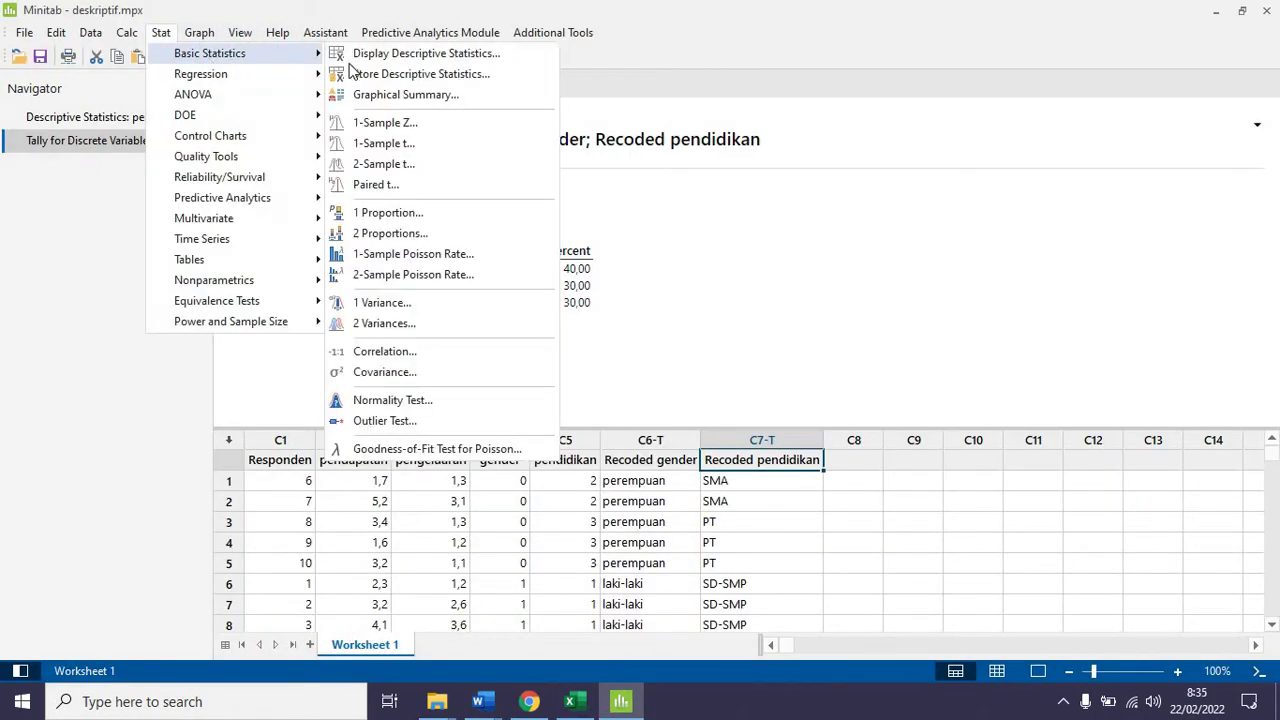
click(368, 53)
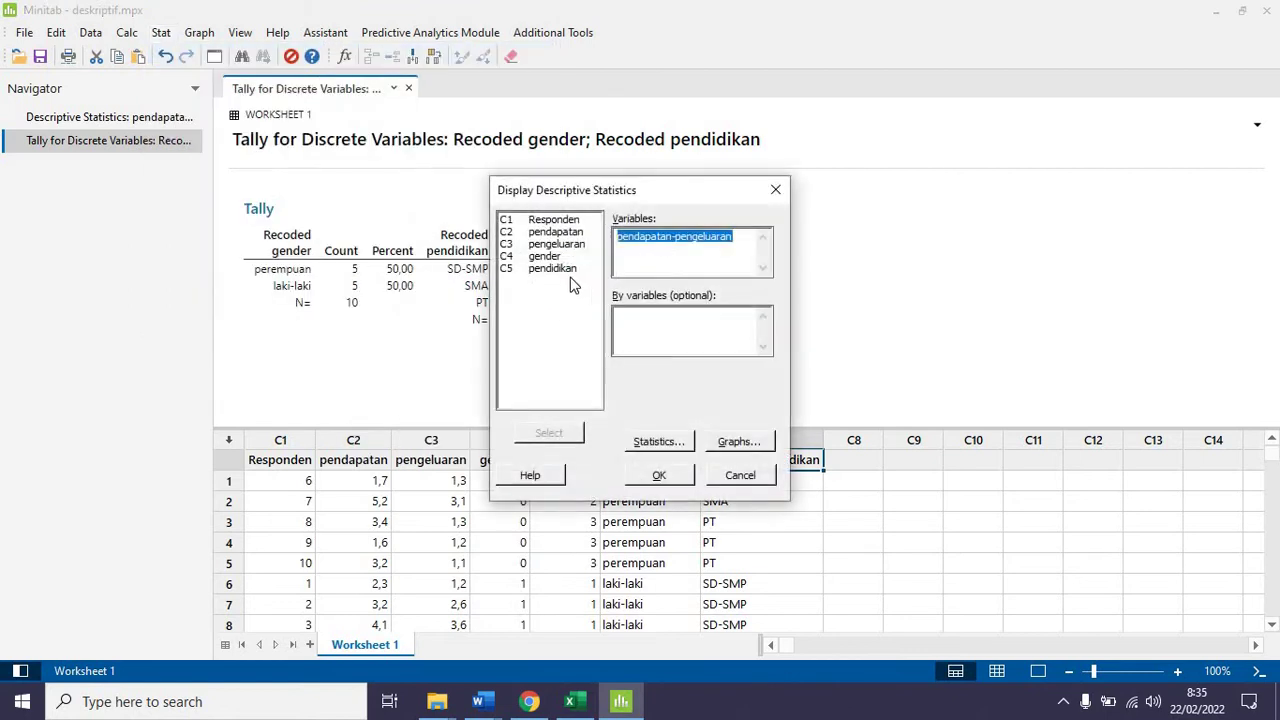
double_click(538, 257)
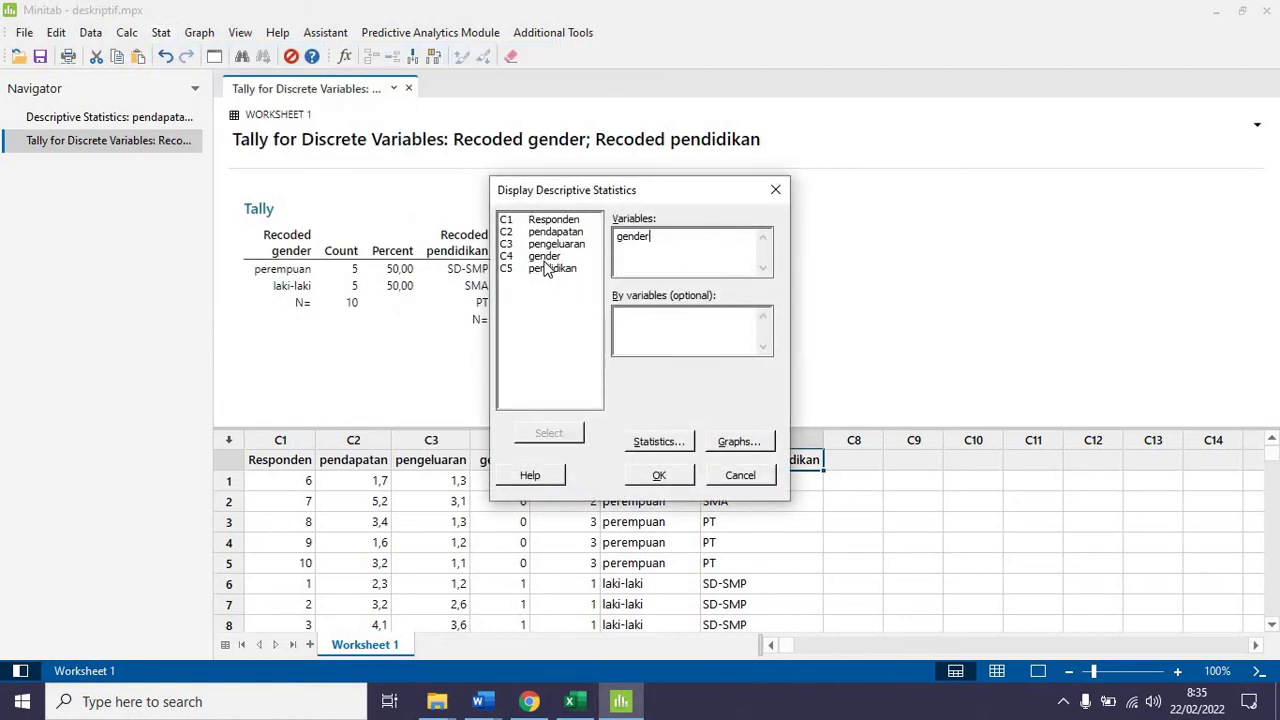
click(656, 237)
drag(562, 232, 560, 237)
key(BackSpace)
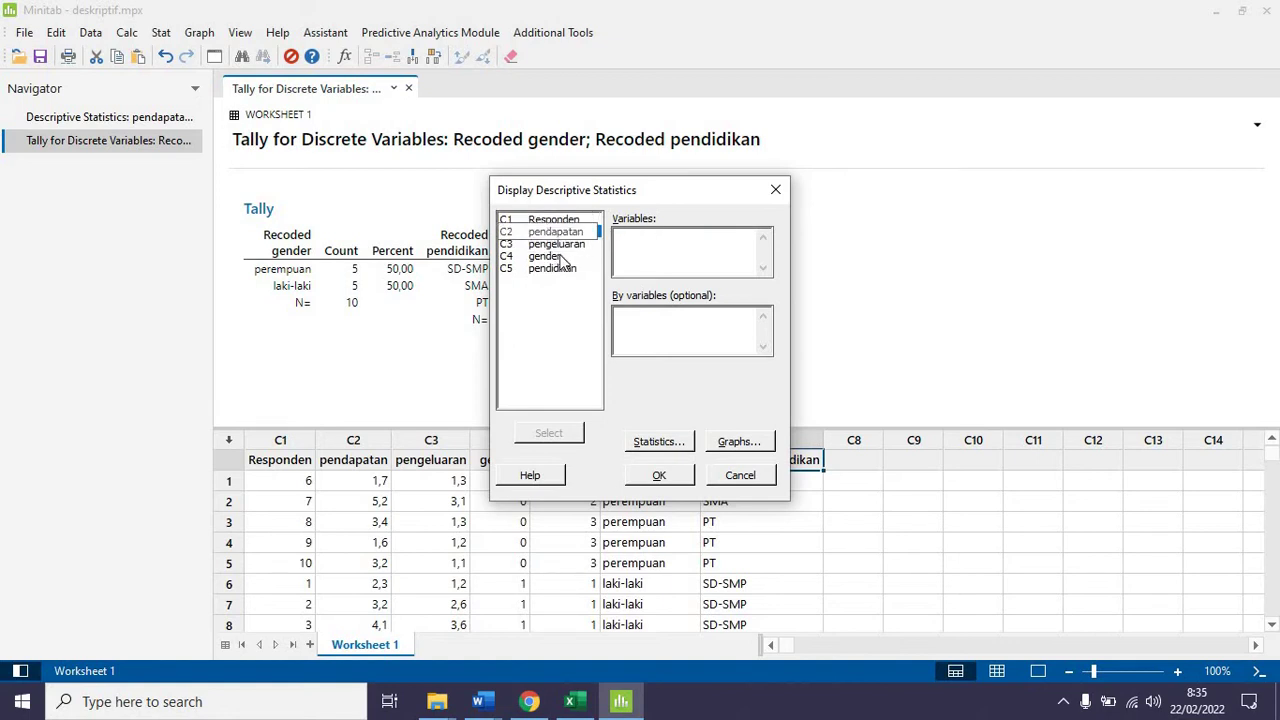
click(555, 232)
shift+click(556, 244)
click(563, 432)
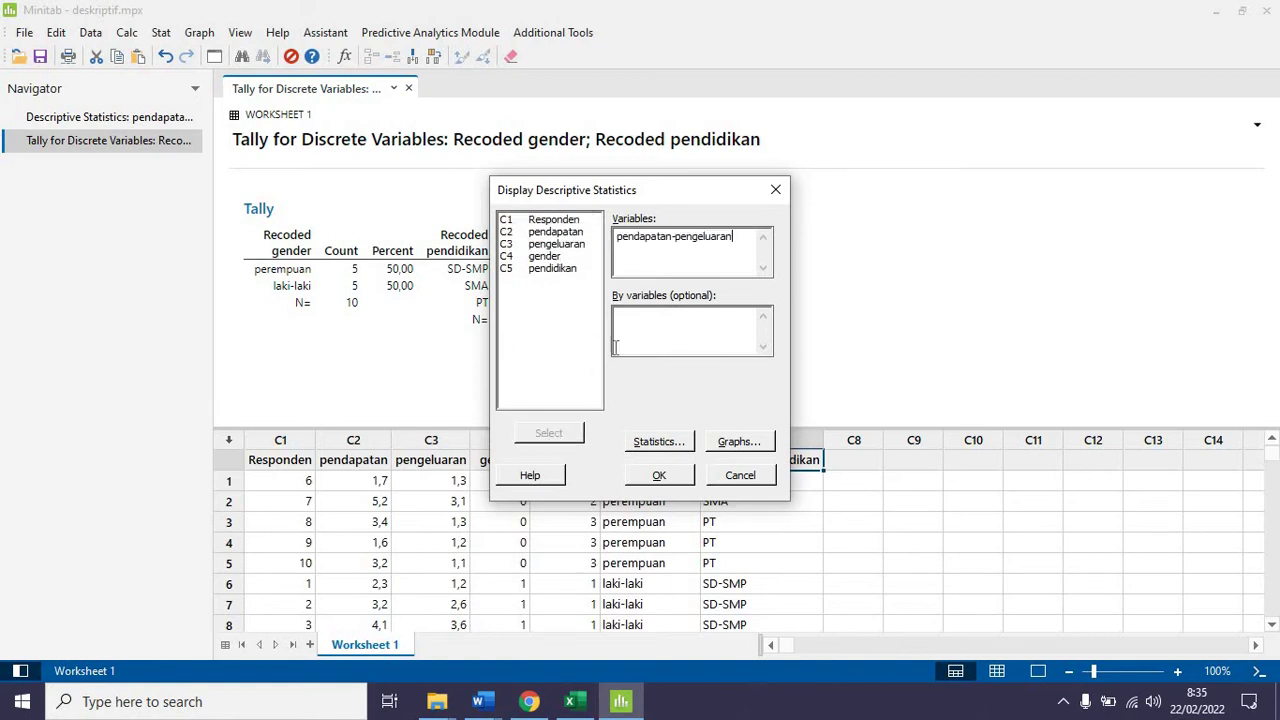
- Group the descriptive statistics by Recoded gender and Recoded pendidikan and generate the output
click(634, 329)
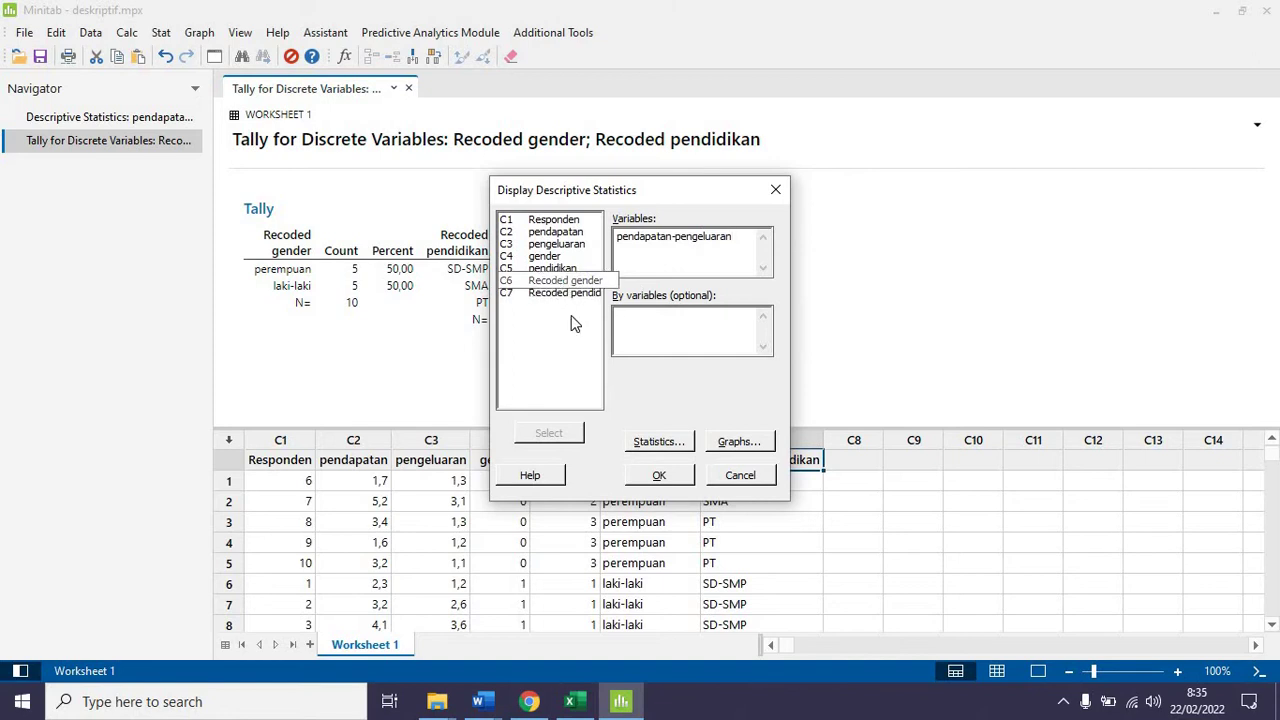
double_click(551, 281)
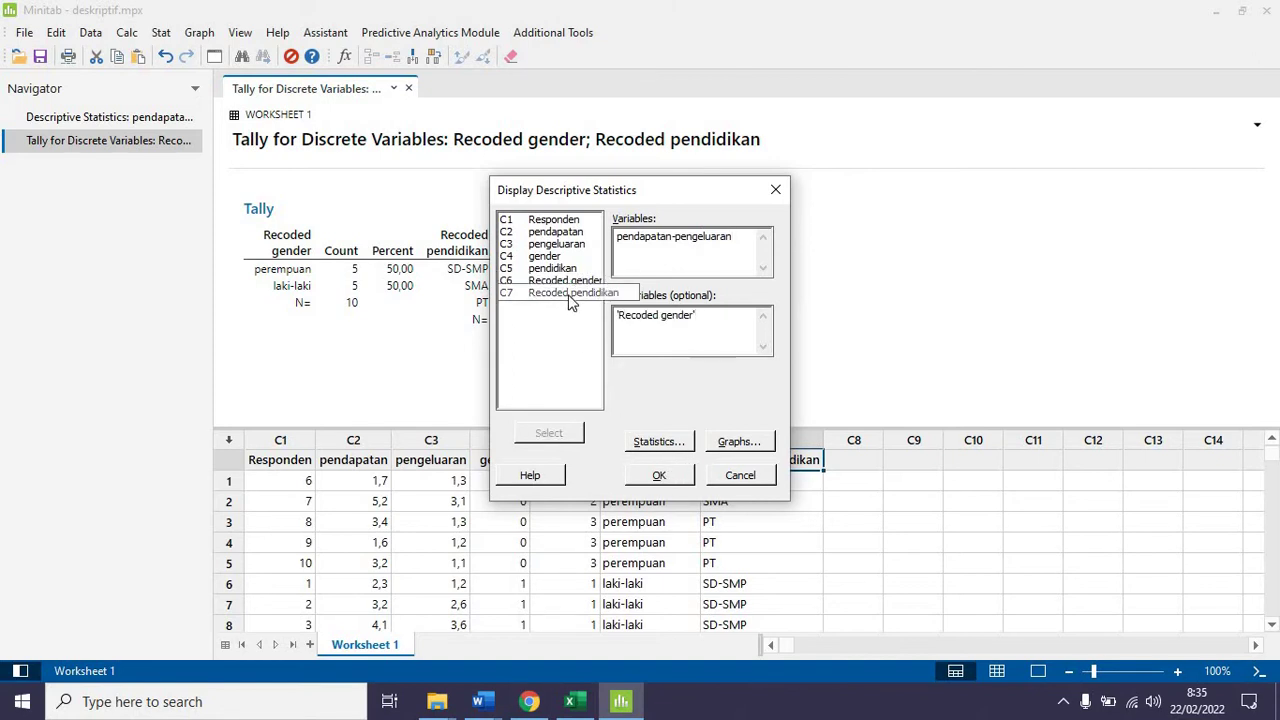
double_click(569, 294)
click(662, 475)
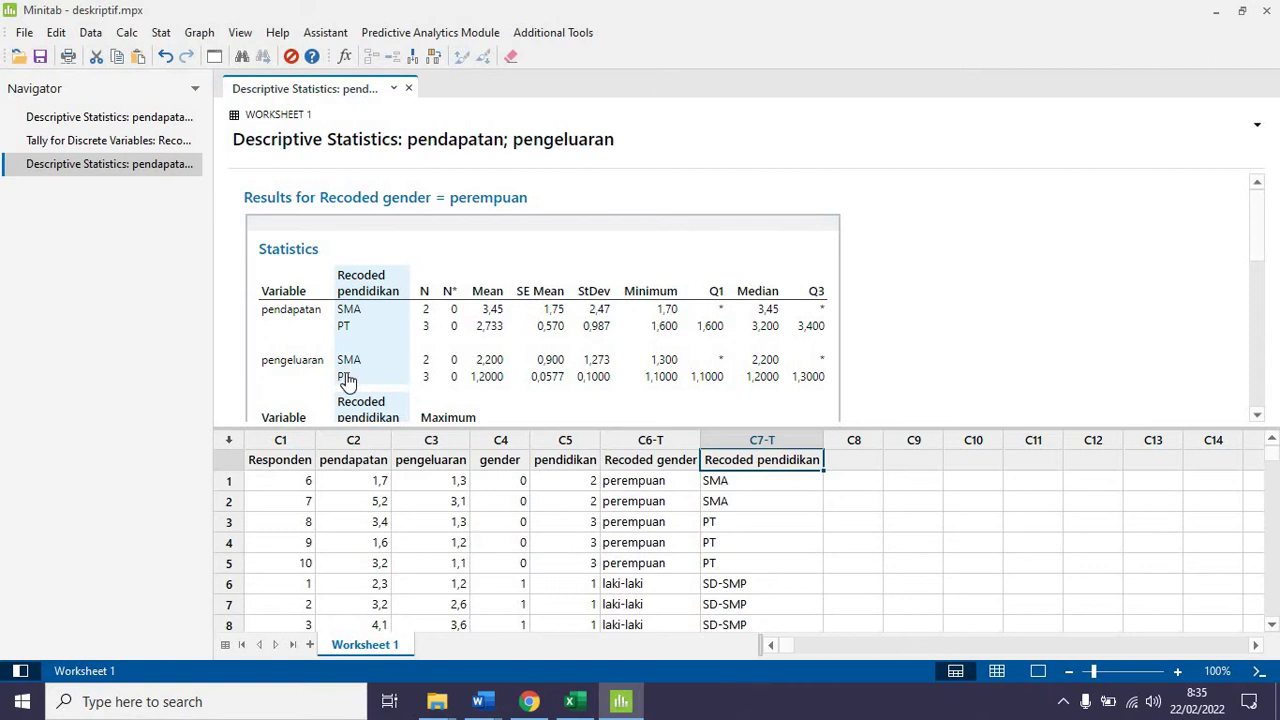
- Examine the descriptive statistics of both gender groups, broken down by Recoded pendidikan
scroll(345, 380, down, 2)
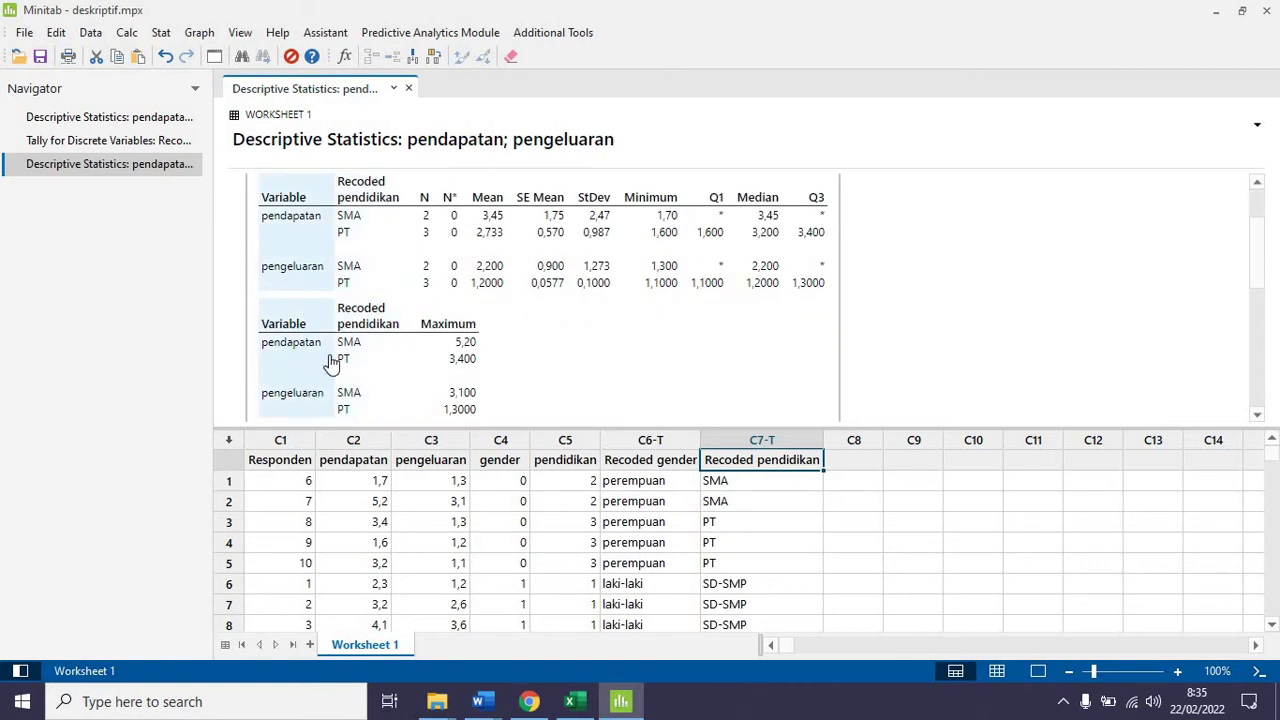
scroll(333, 363, up, 2)
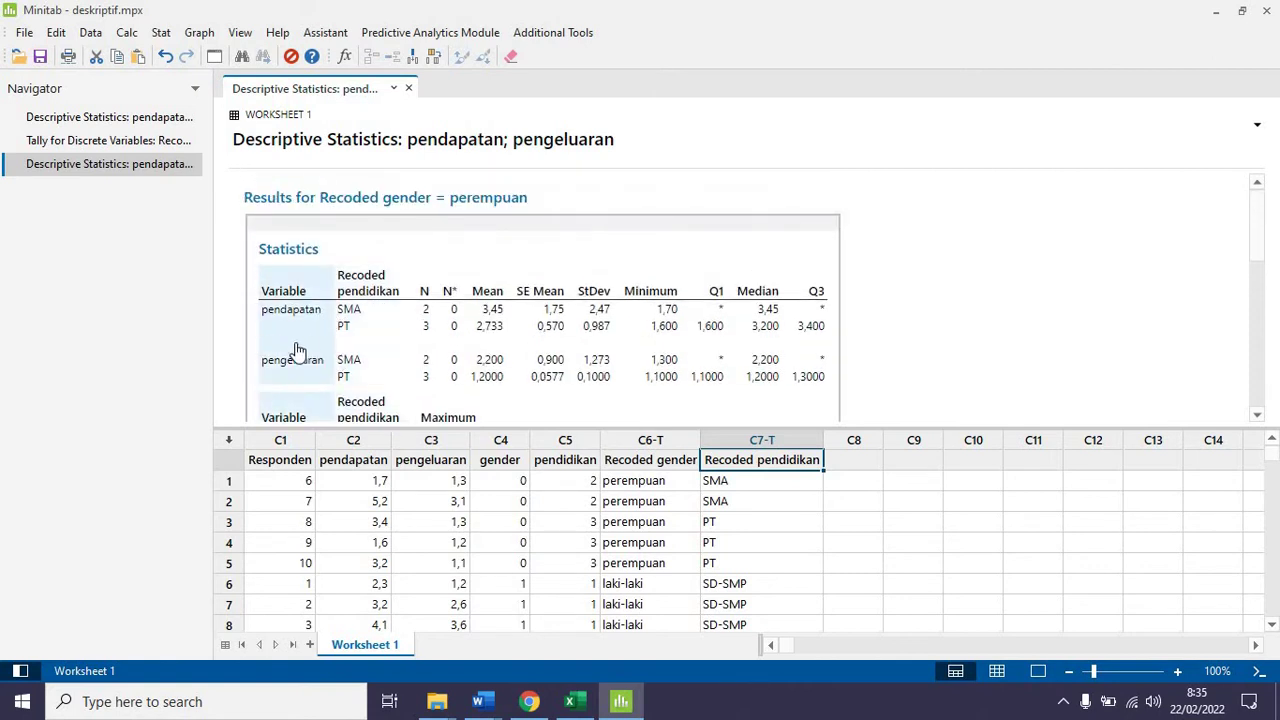
scroll(300, 348, down, 7)
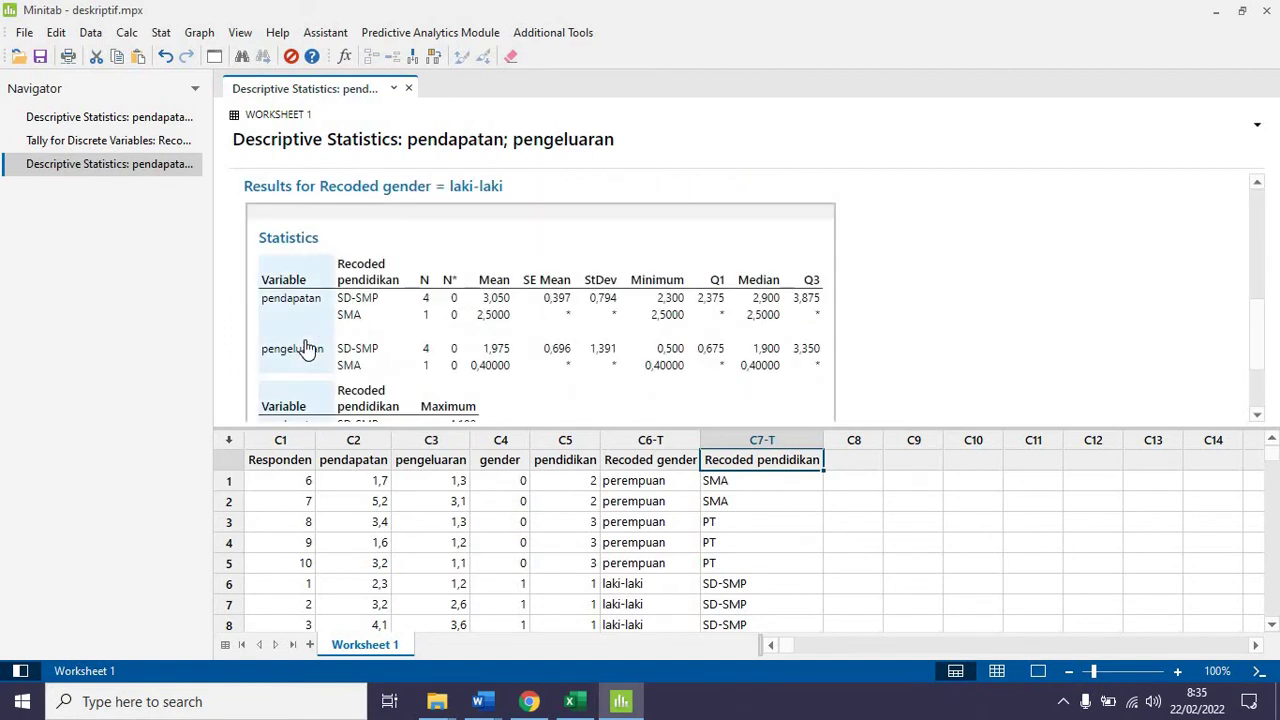
scroll(309, 348, down, 3)
scroll(306, 348, up, 1)
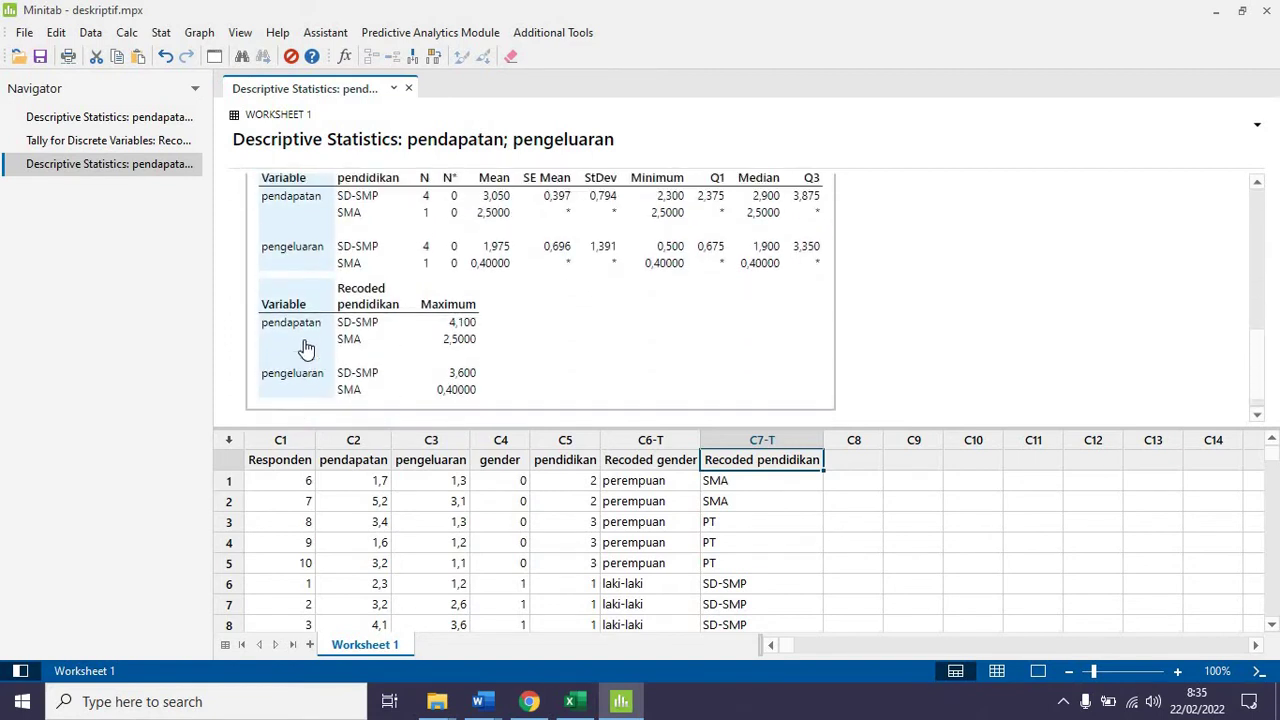
scroll(306, 348, down, 5)
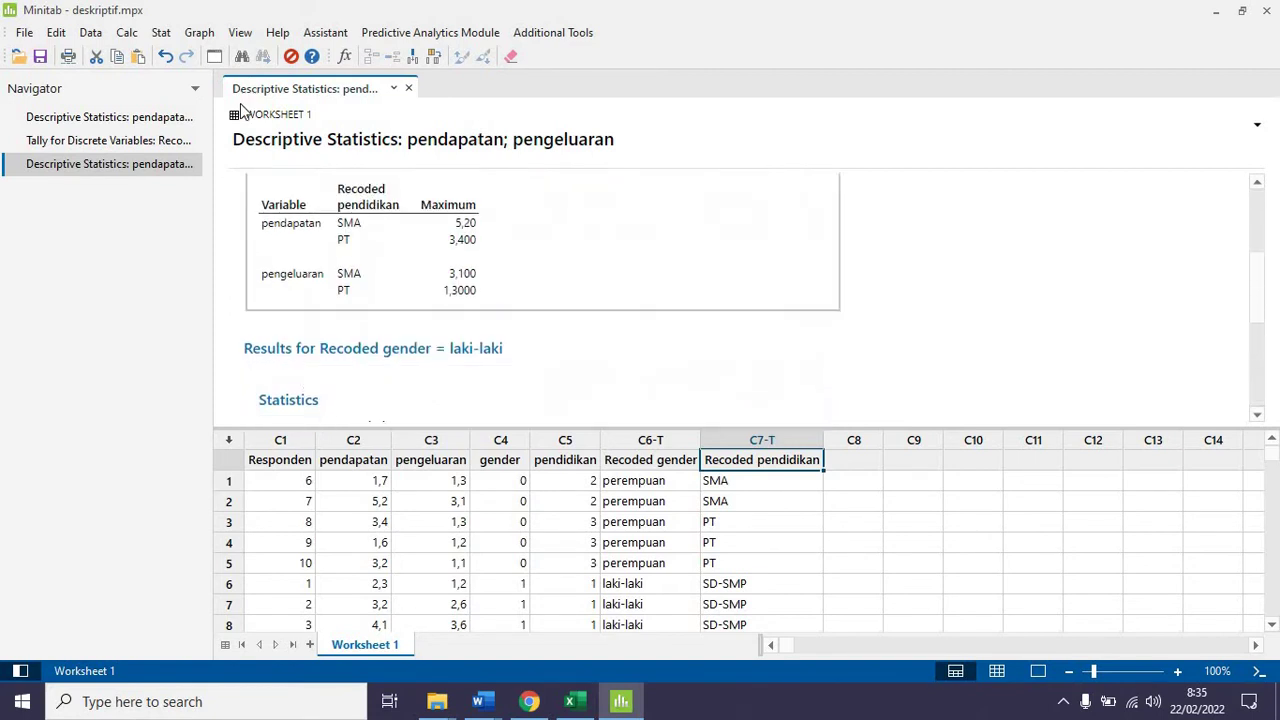
- Rerun the descriptive statistics for pendapatan and pengeluaran grouped only by Recoded gender, keeping the default set of statistics
click(163, 34)
mouse_move(210, 53)
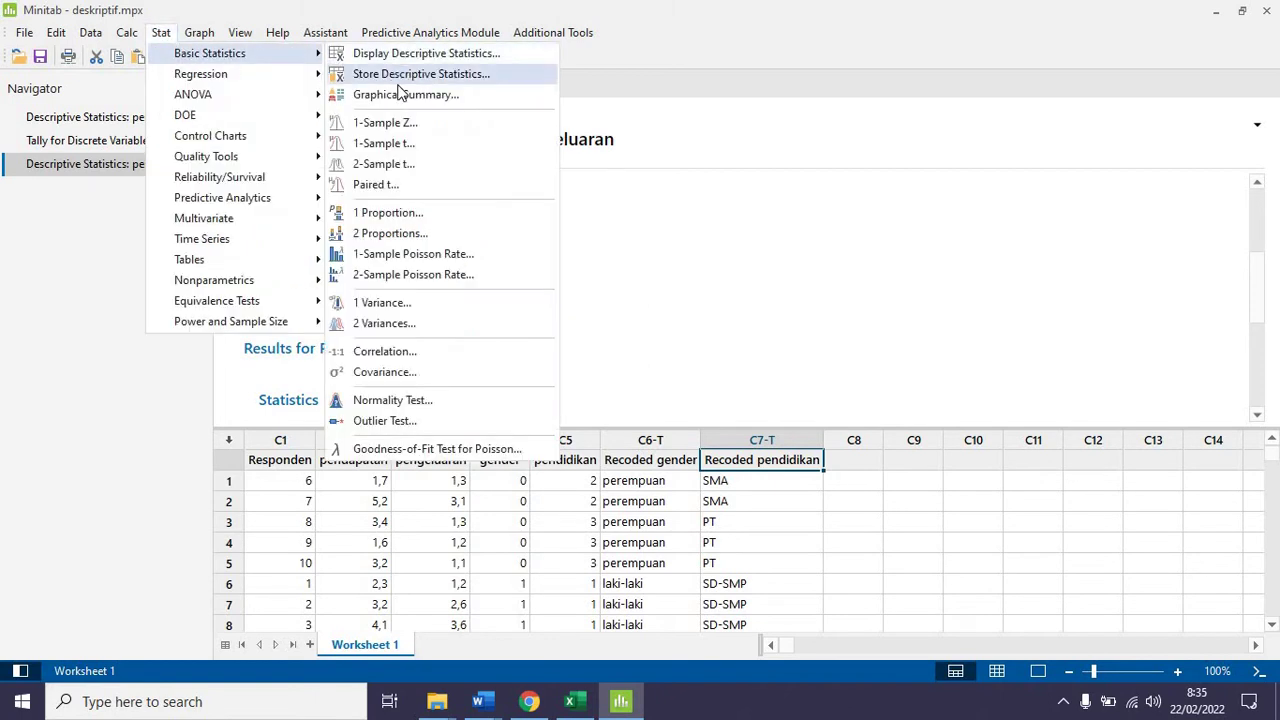
click(410, 53)
click(670, 320)
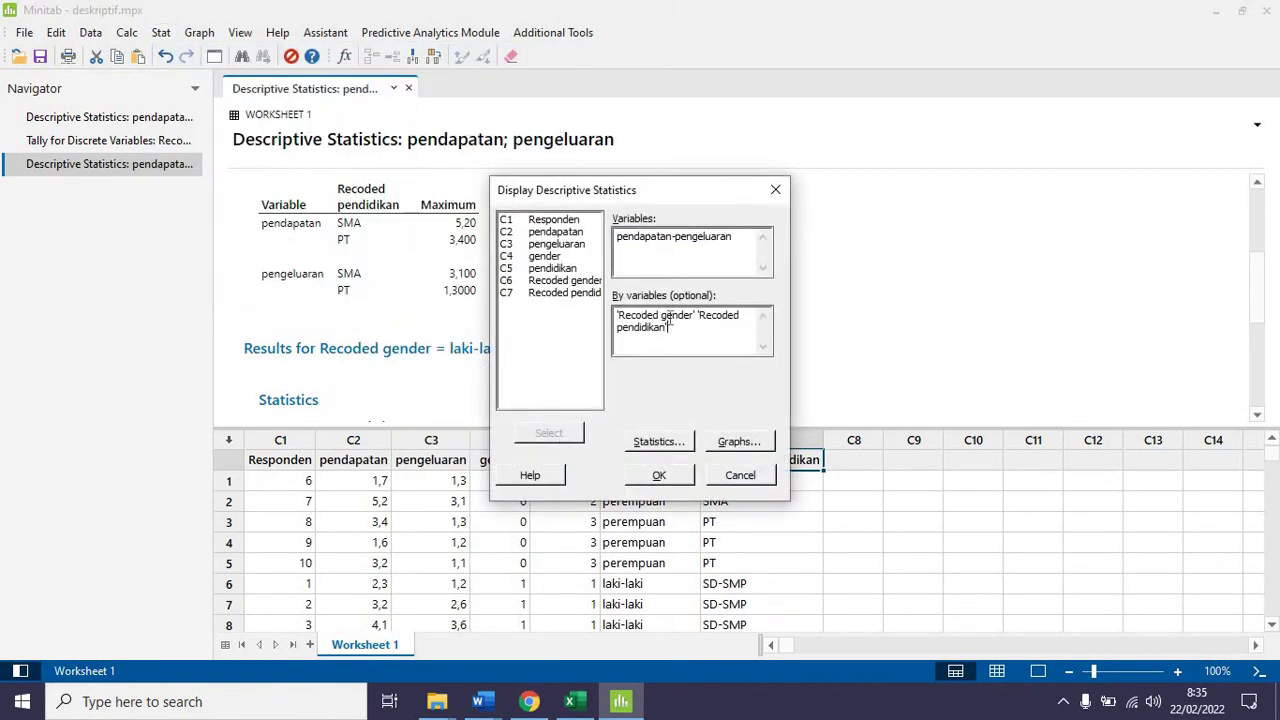
drag(697, 316, 711, 334)
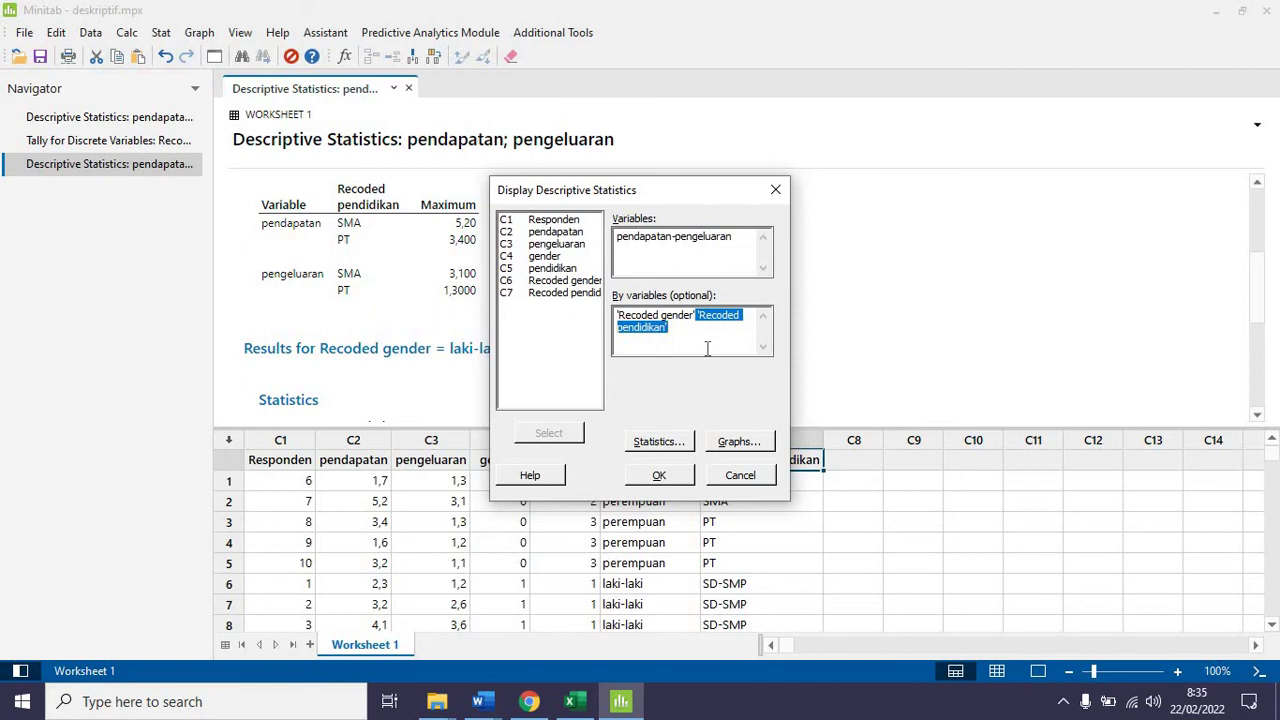
key(Delete)
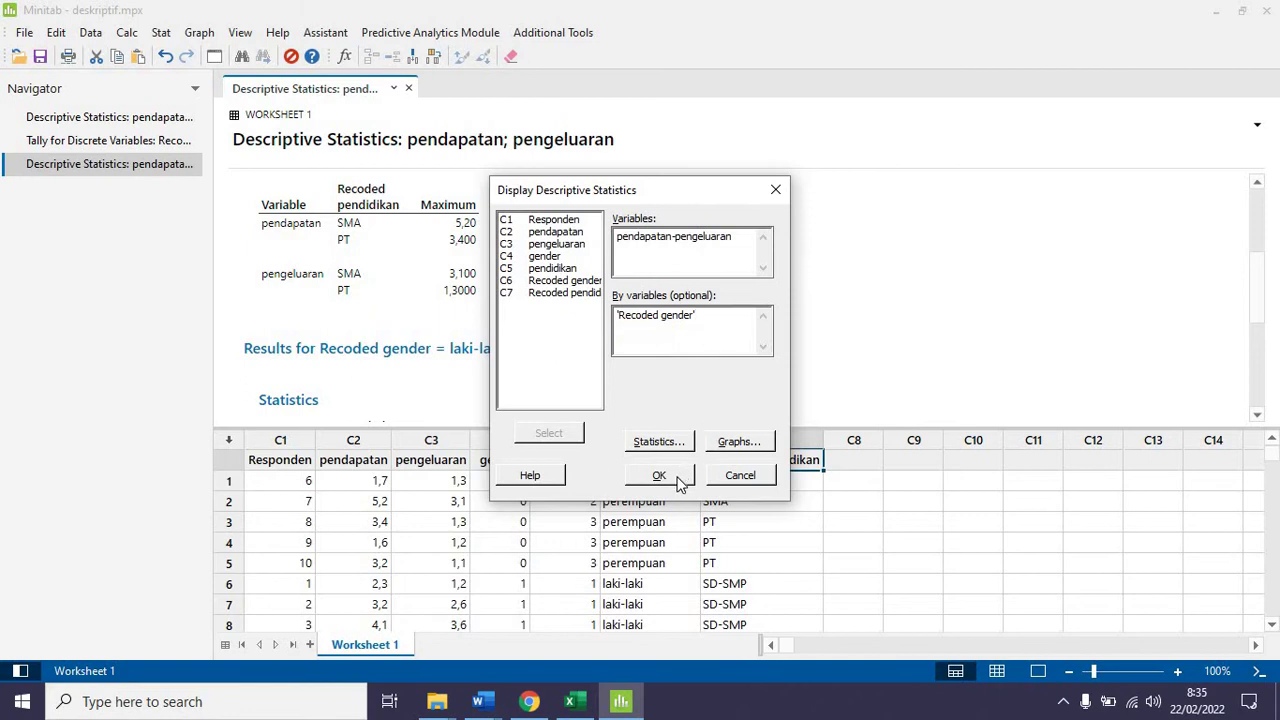
click(658, 441)
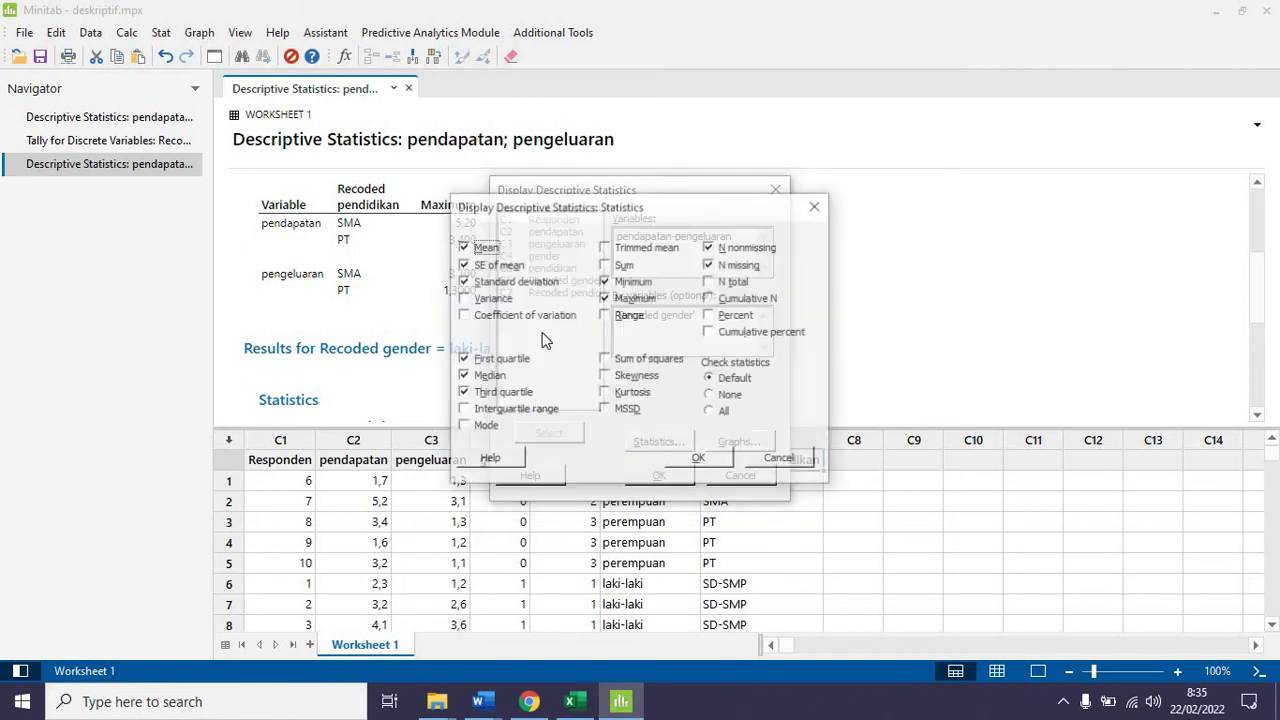
click(688, 462)
click(658, 474)
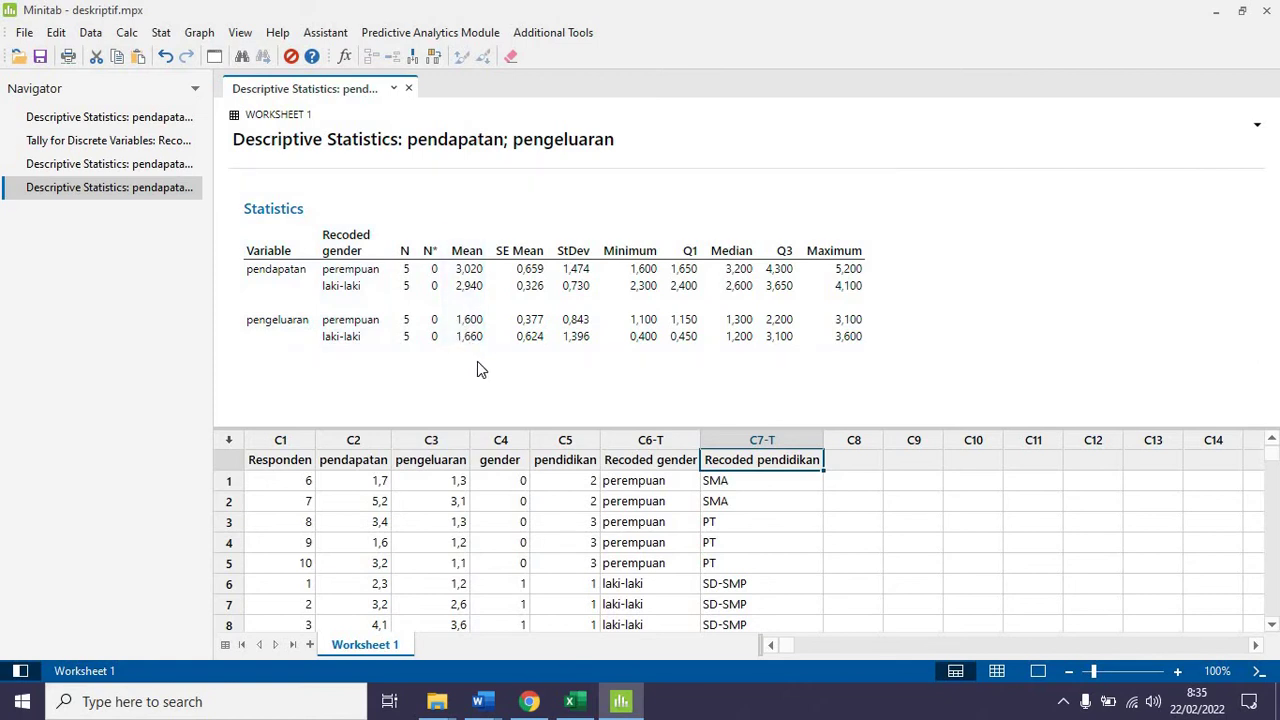
- Switch to the Word guide and read section 4 on cross tabulation of categorical data
click(622, 703)
scroll(560, 537, down, 10)
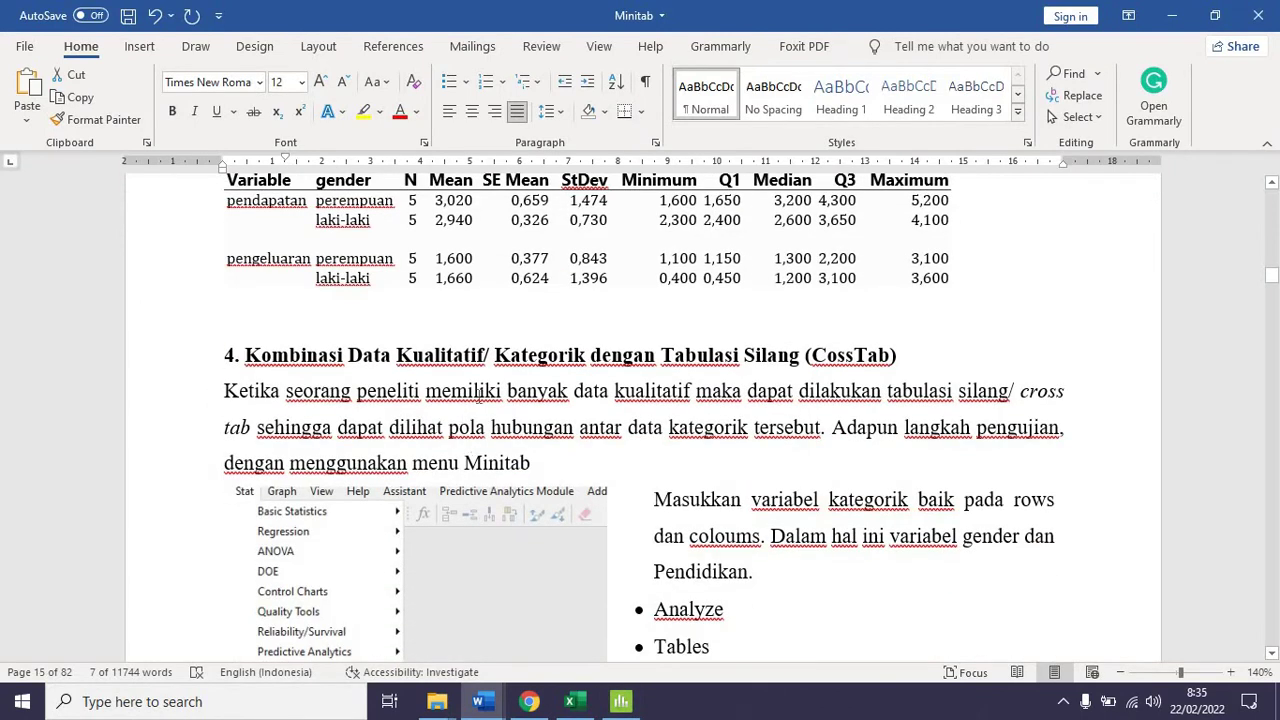
scroll(707, 397, down, 10)
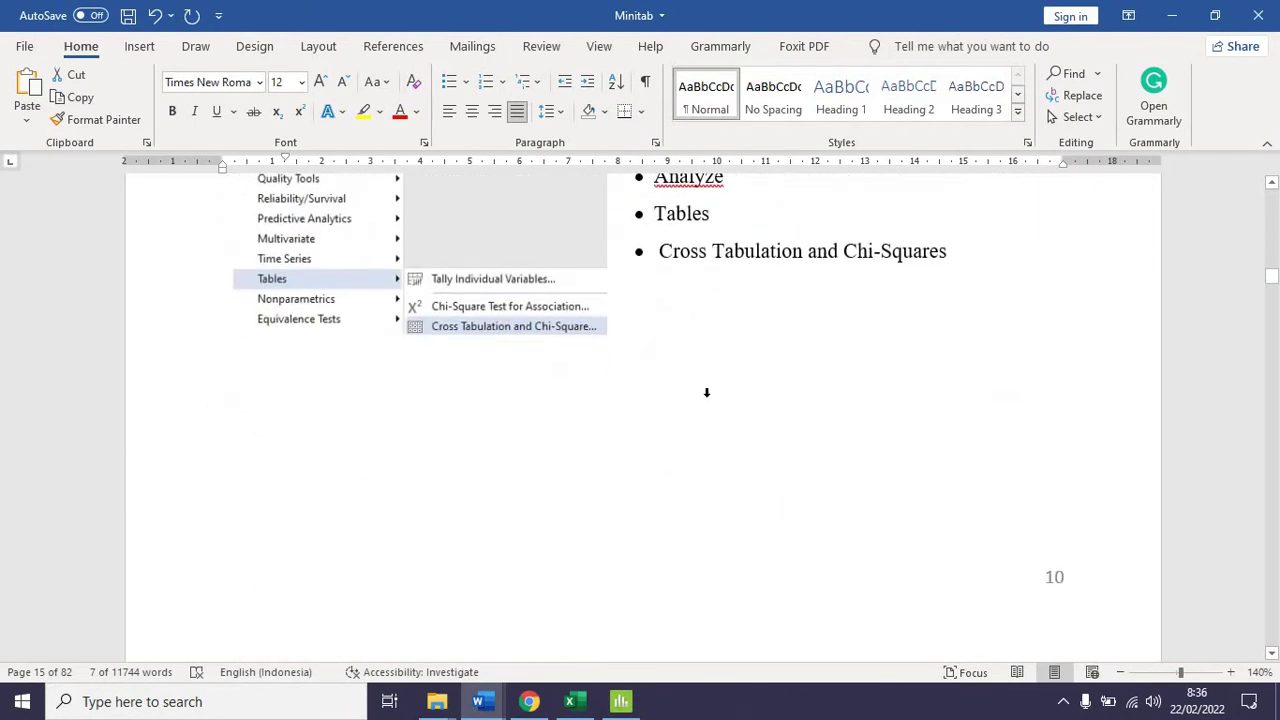
scroll(707, 397, down, 6)
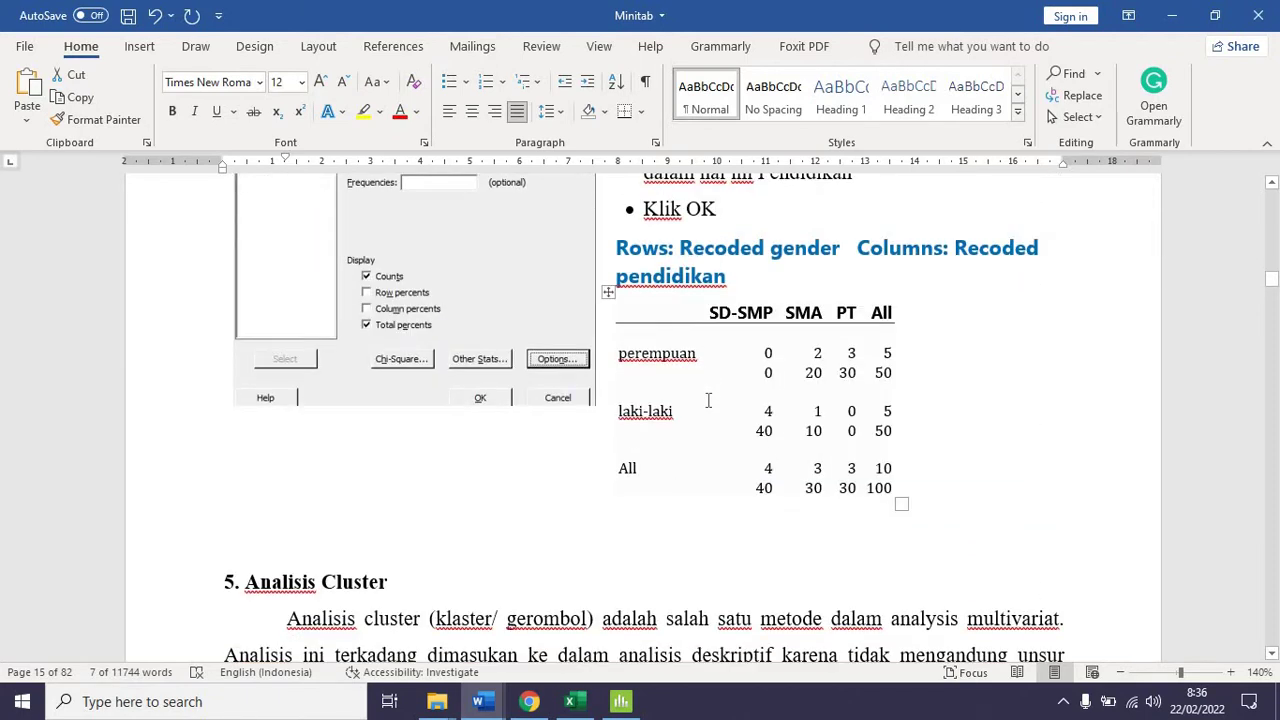
scroll(707, 400, up, 3)
scroll(707, 400, up, 6)
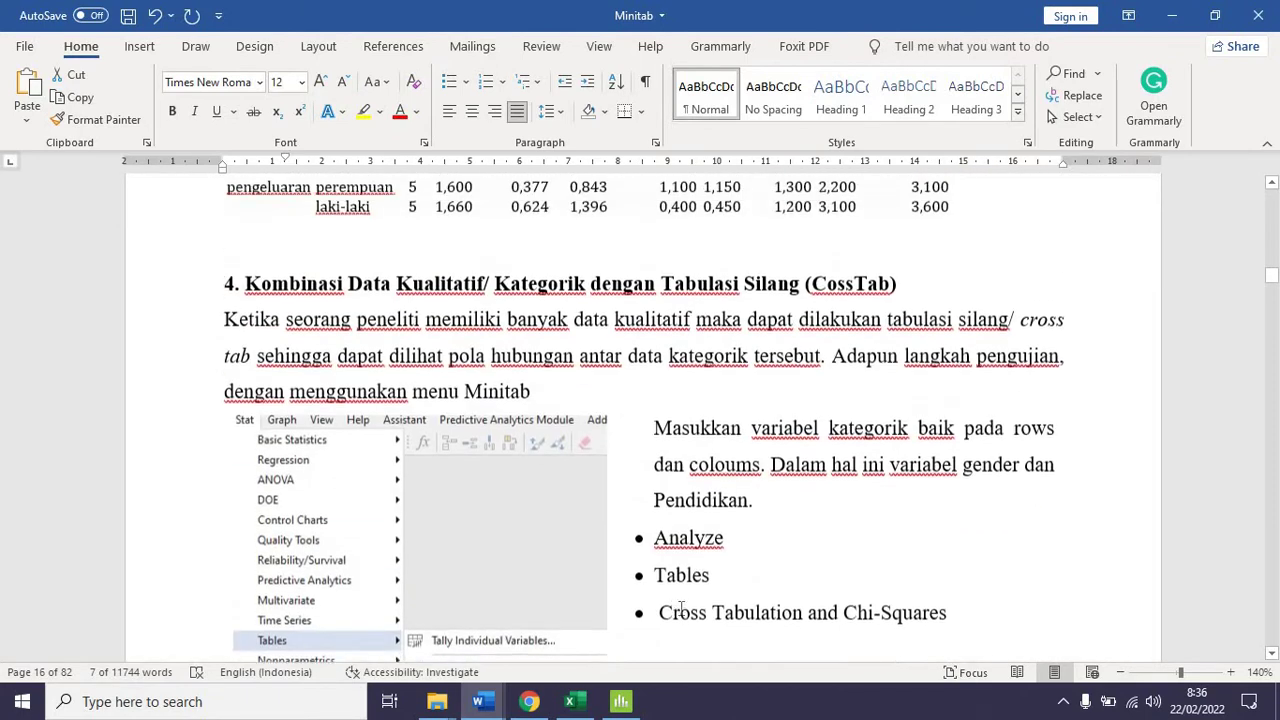
- Switch to Minitab and open the Cross Tabulation and Chi-Square analysis
click(625, 705)
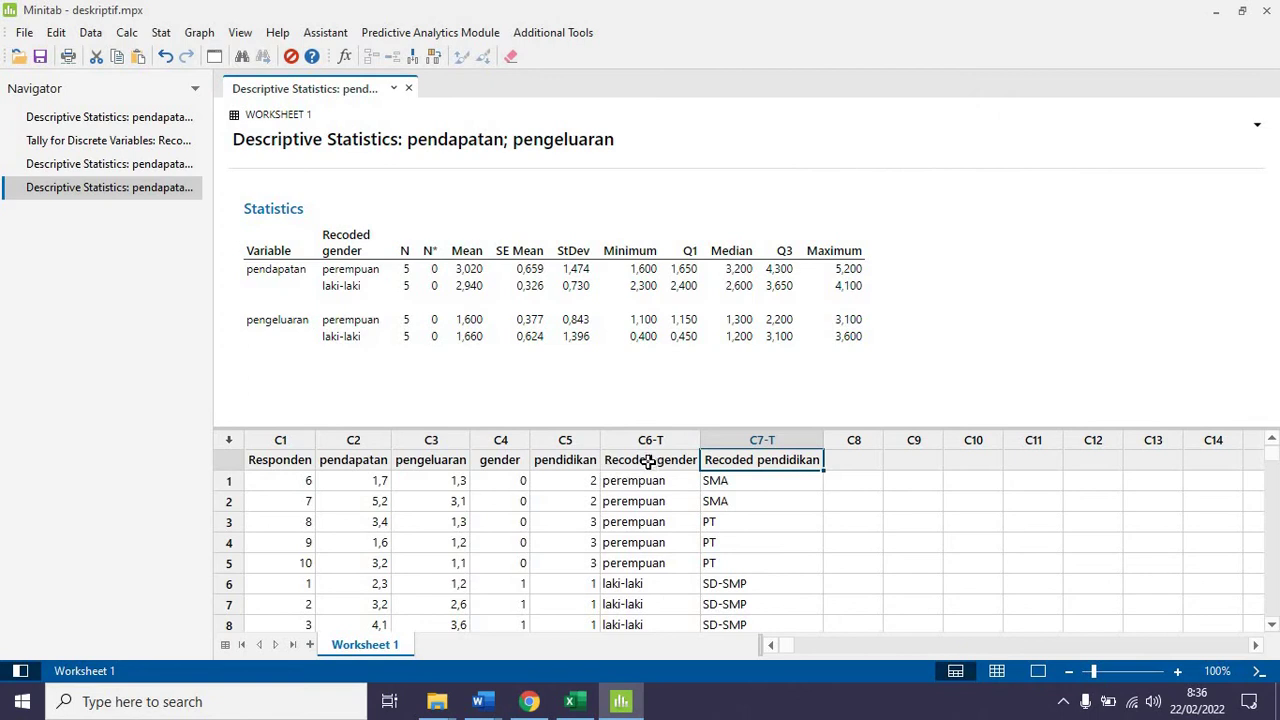
click(155, 36)
mouse_move(253, 271)
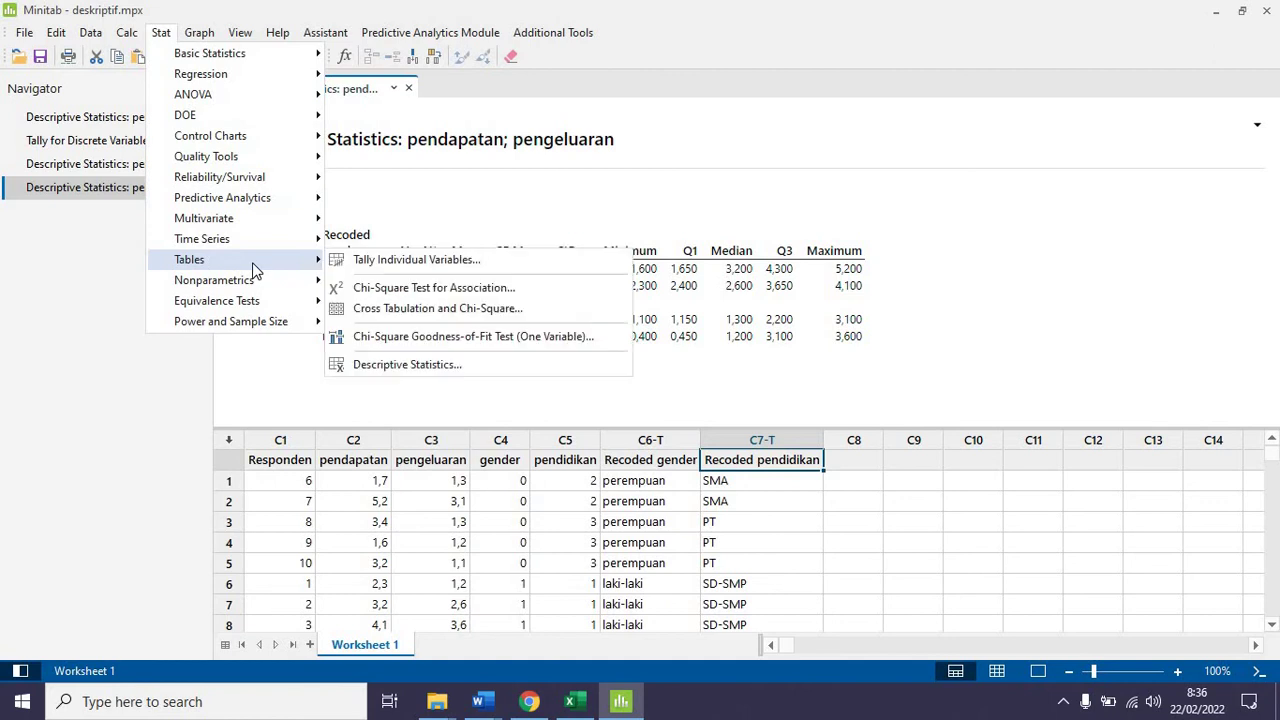
click(462, 318)
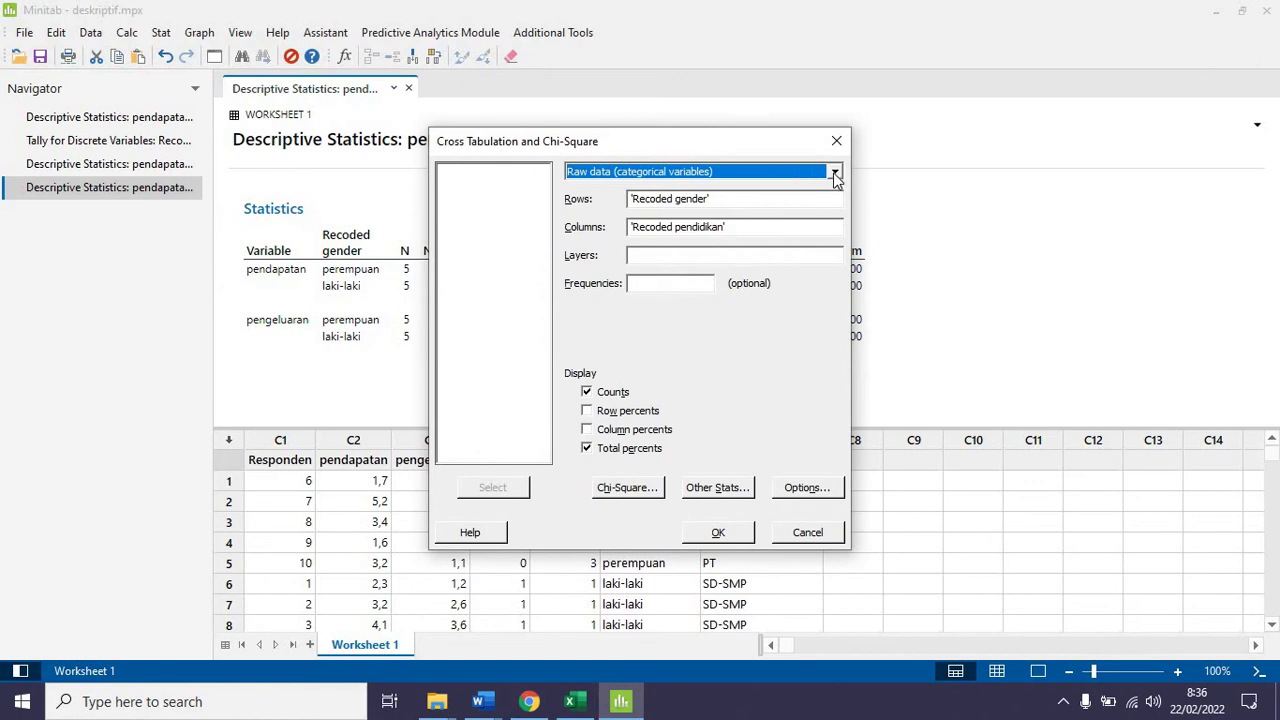
click(834, 173)
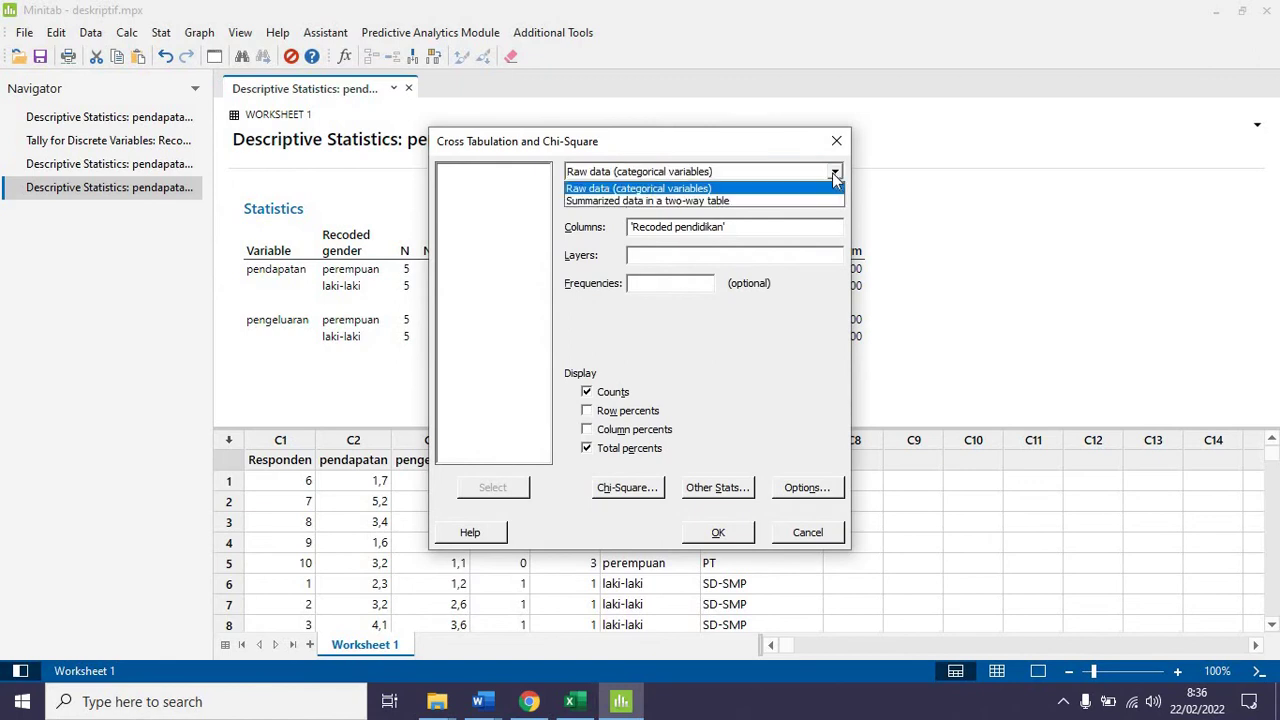
click(777, 202)
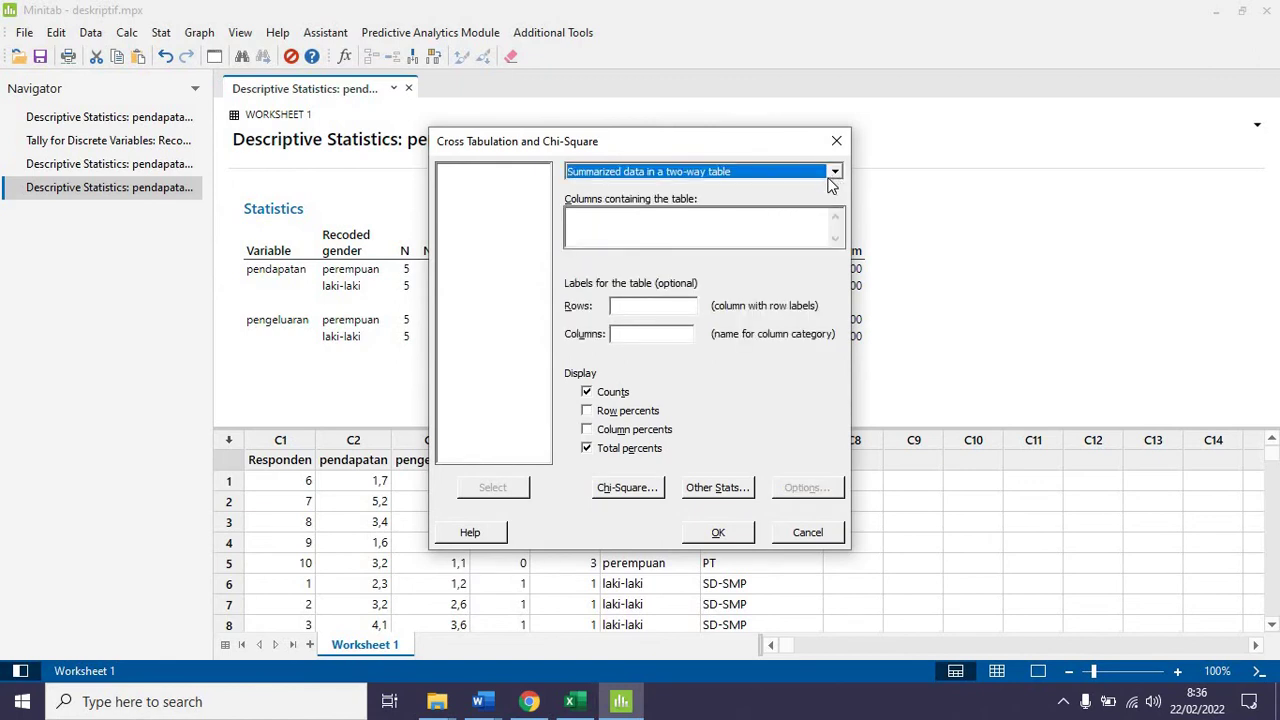
click(830, 175)
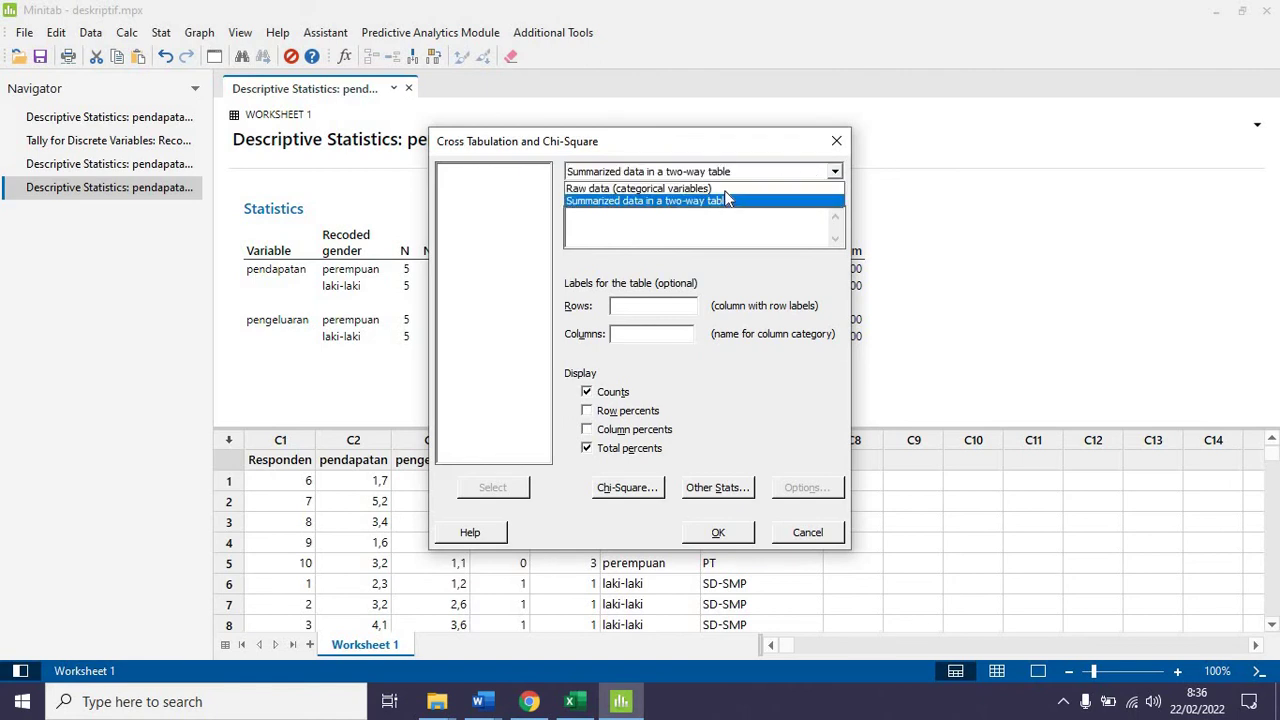
click(728, 188)
- Replace the cross tabulation variables with Recoded pendidikan for rows and Recoded gender for columns, and generate the table with counts and total percents
click(726, 203)
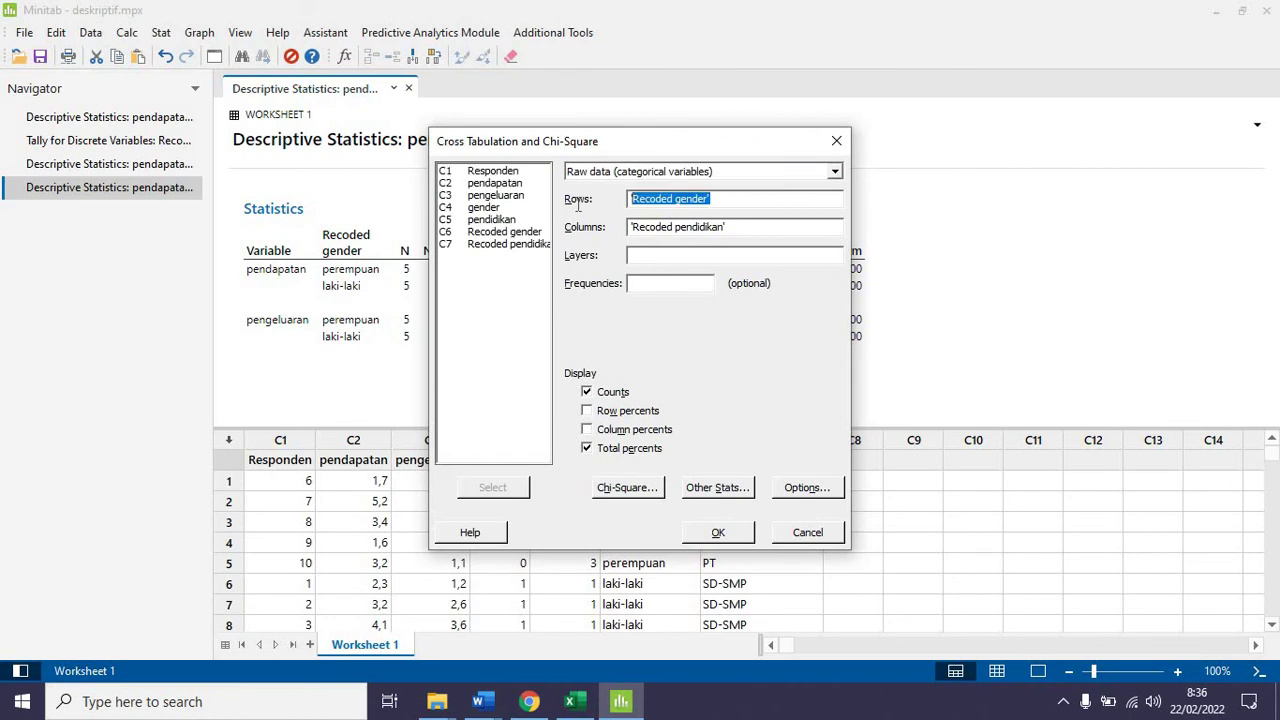
key(BackSpace)
drag(744, 226, 562, 220)
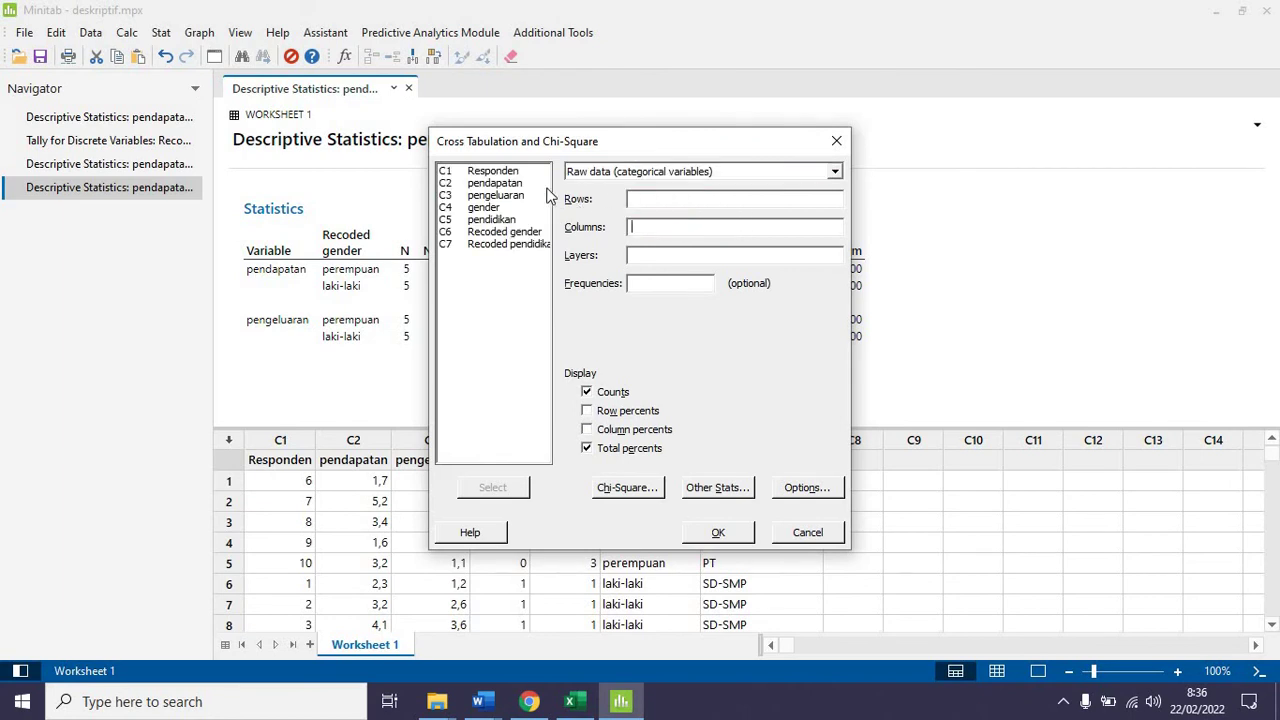
key(BackSpace)
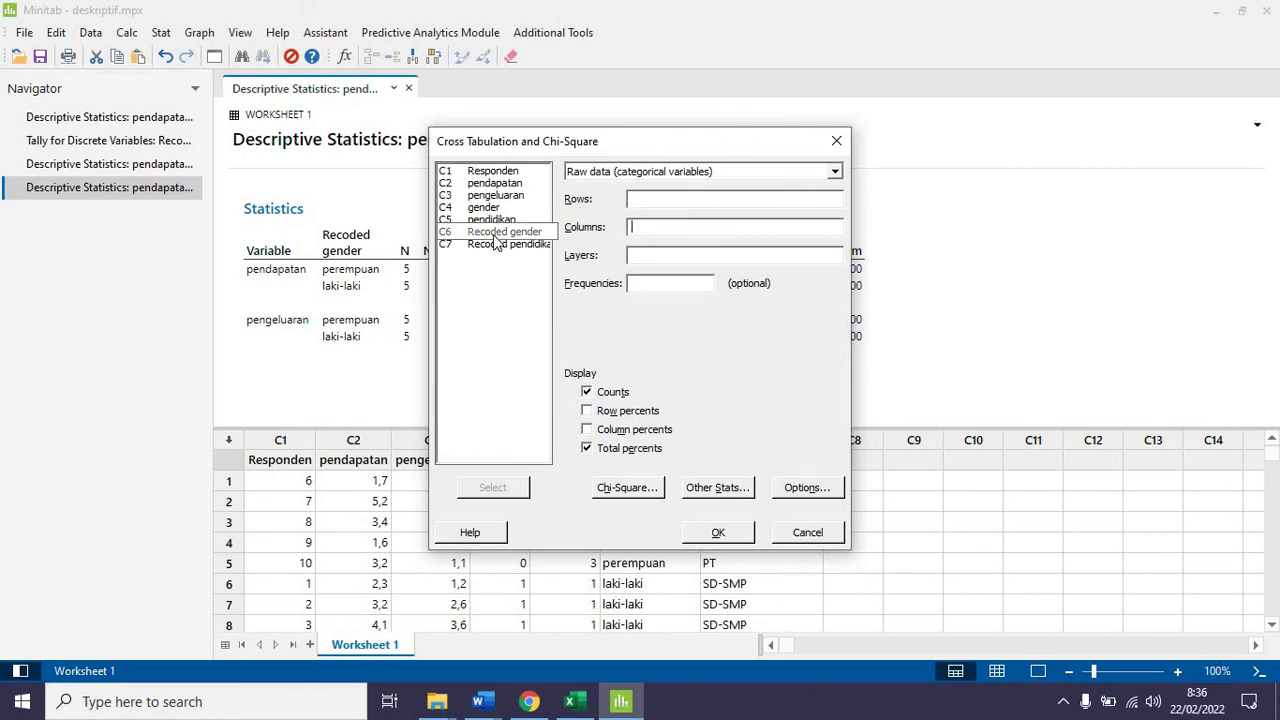
double_click(497, 232)
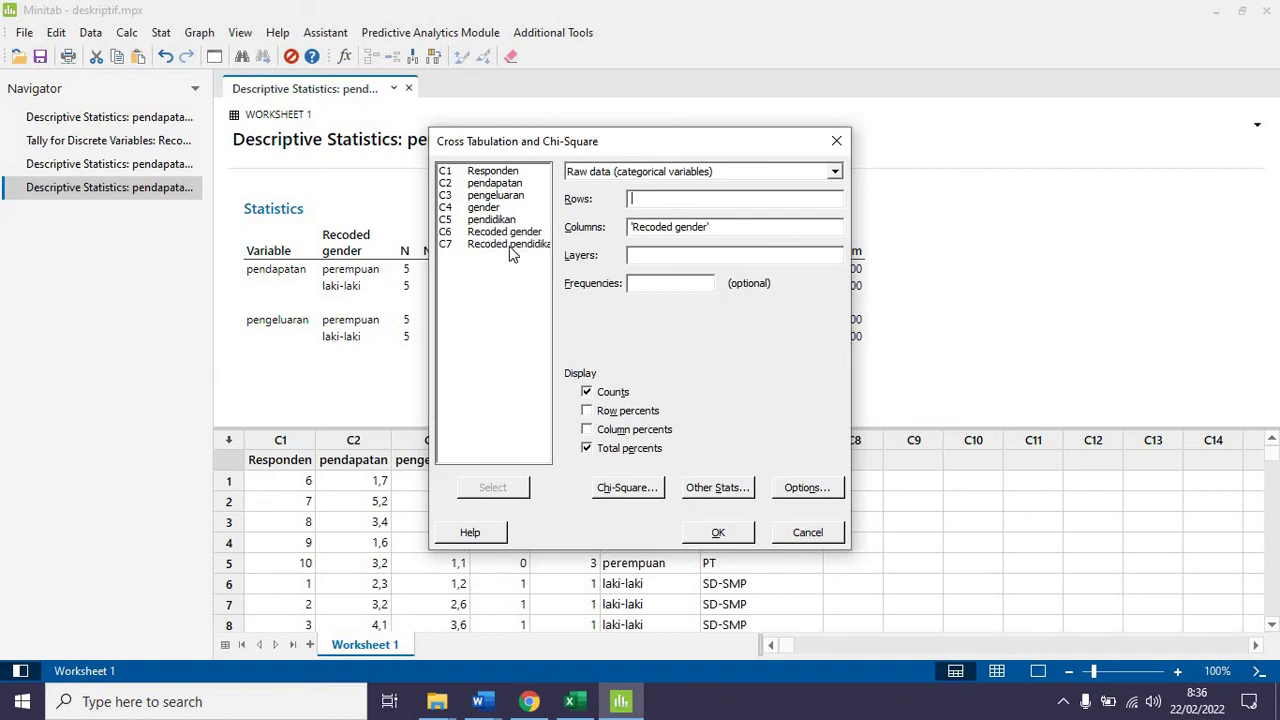
double_click(508, 245)
click(718, 533)
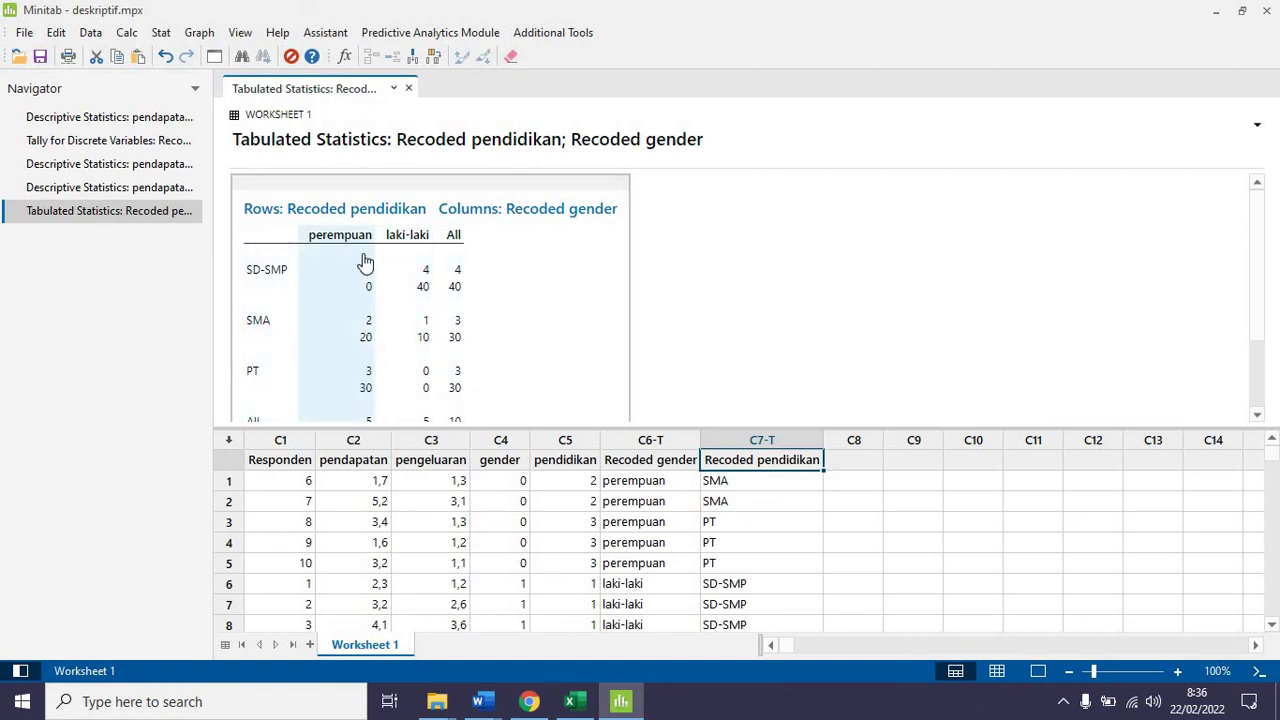
scroll(453, 341, down, 3)
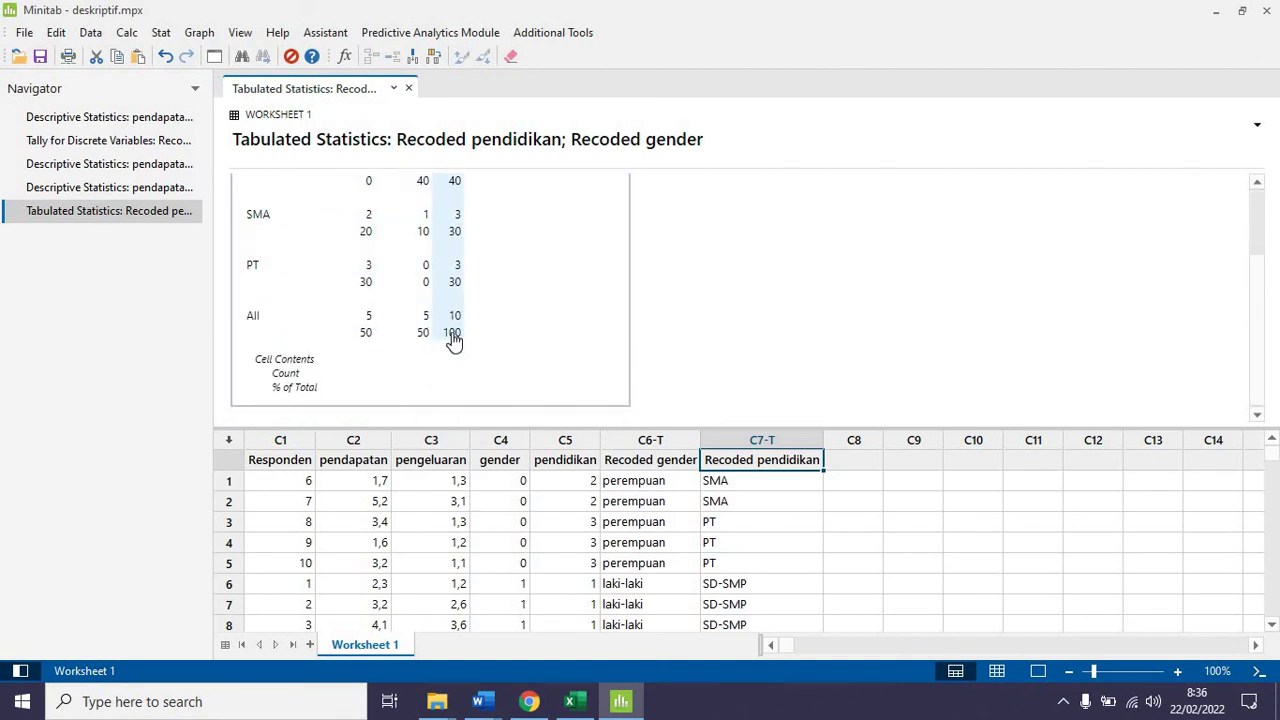